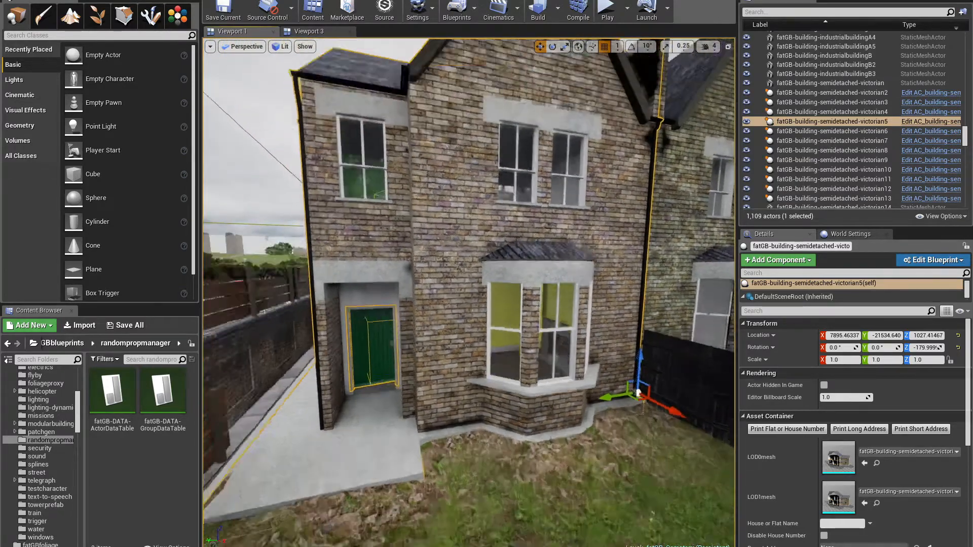
# Undo the last upward move of the semi-detached house numbered 207.
pyautogui.moveTo(469, 293); pyautogui.dragTo(527, 289, button='right')
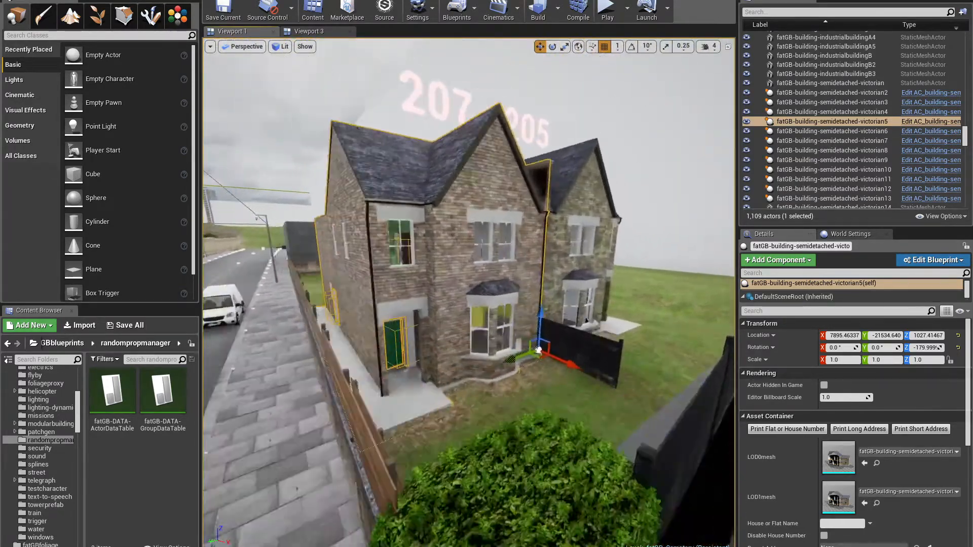
pyautogui.moveTo(469, 292); pyautogui.dragTo(474, 272, button='right')
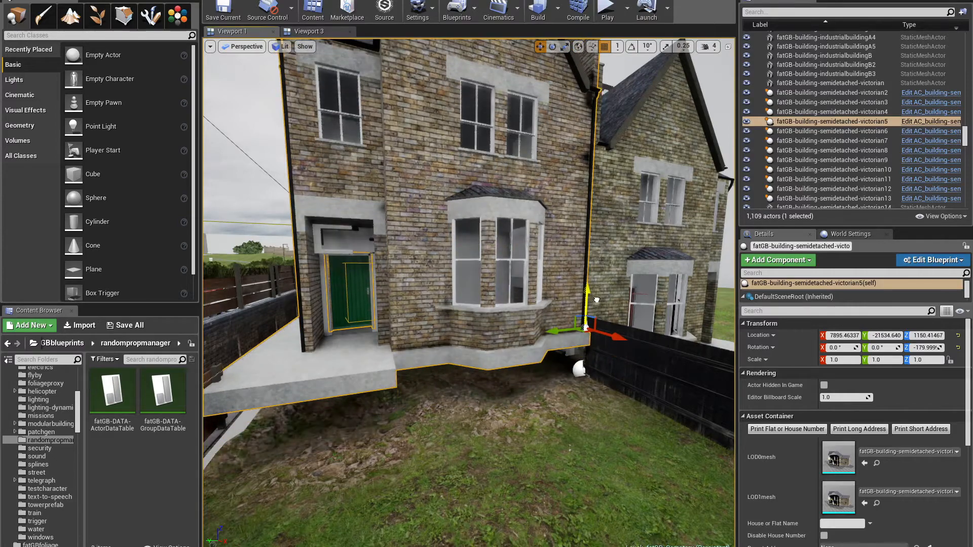
pyautogui.hotkey('ctrl', 'z')
# Compare the two halves of the semi-detached pair by selecting house 205 and returning the selection to house 207.
pyautogui.moveTo(603, 307); pyautogui.dragTo(178, 327, button='right')
pyautogui.moveTo(469, 293); pyautogui.dragTo(443, 294, button='right')
pyautogui.moveTo(447, 338); pyautogui.dragTo(447, 339, button='right')
pyautogui.click(448, 338)
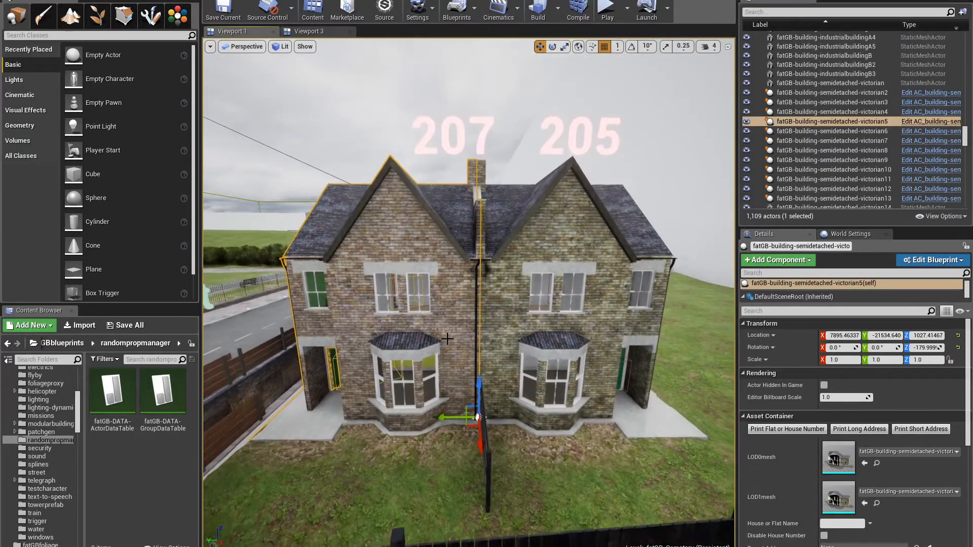
pyautogui.click(497, 322)
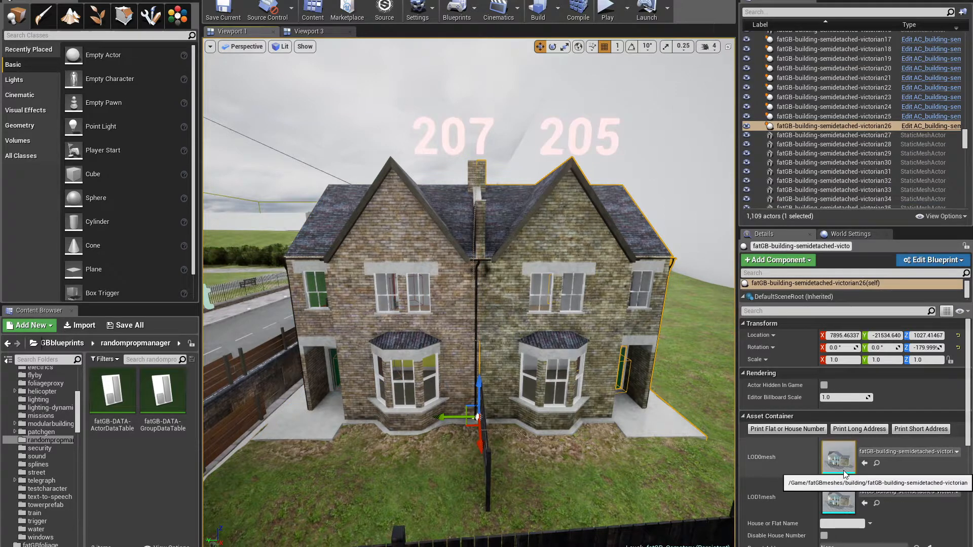
pyautogui.click(446, 328)
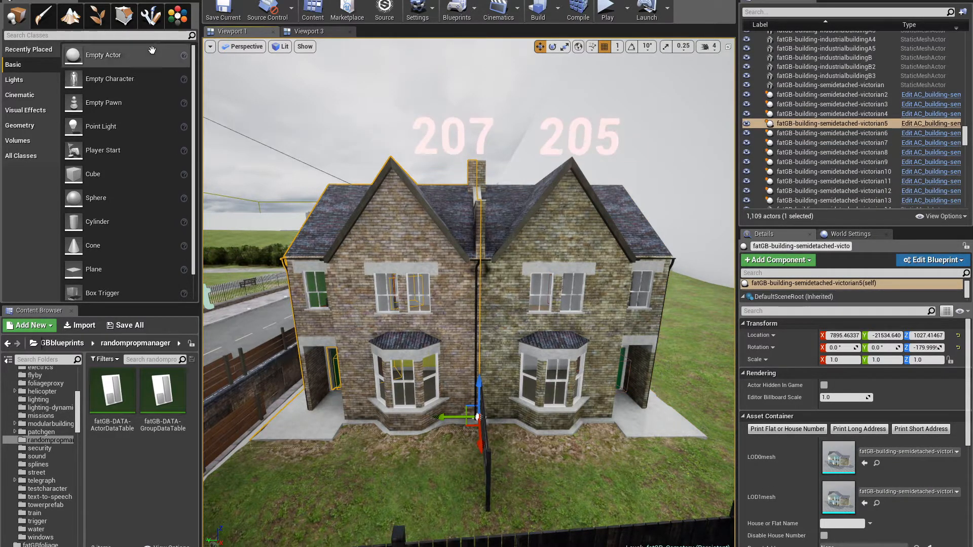
# Open the asset container placement tool and start placement for the selected Victorian house.
pyautogui.click(151, 16)
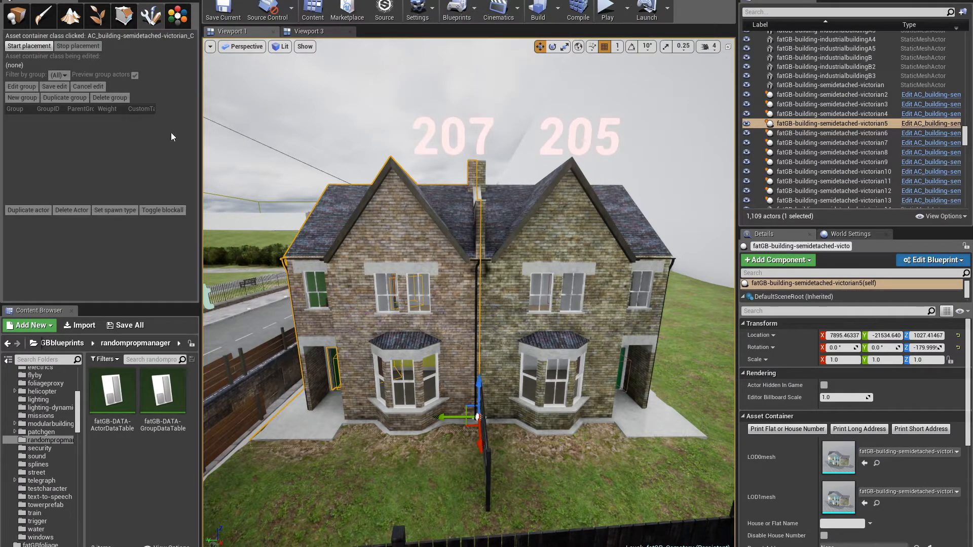
pyautogui.press('w')
pyautogui.moveTo(366, 358); pyautogui.dragTo(403, 359, button='right')
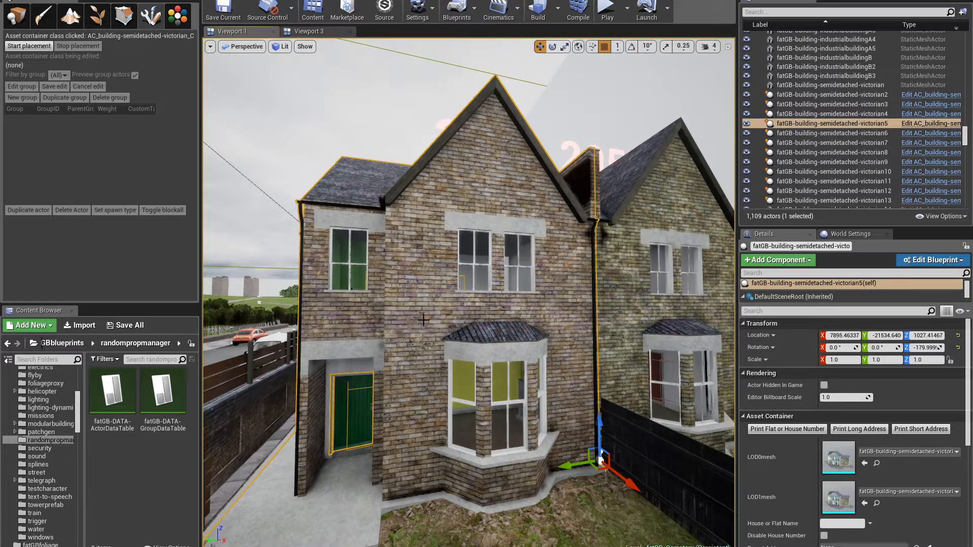
pyautogui.click(22, 47)
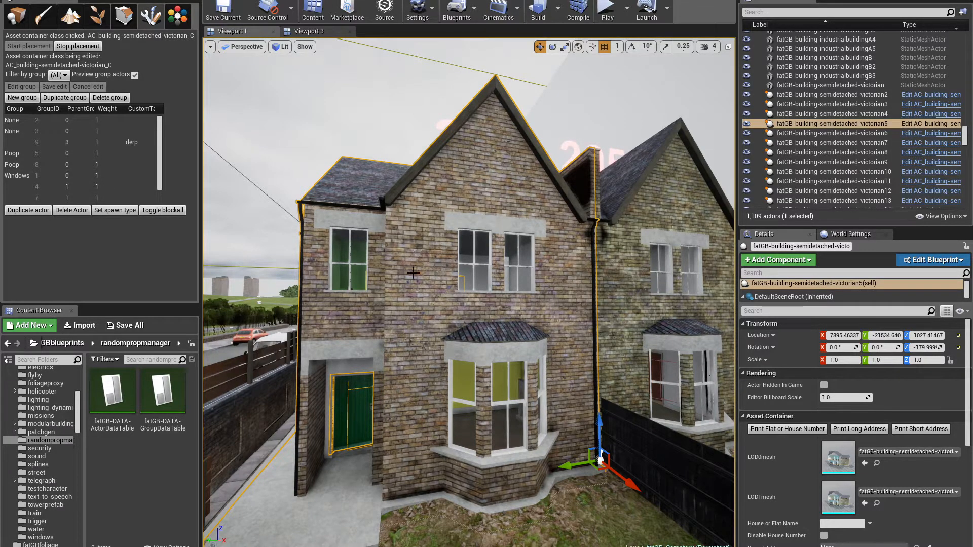
pyautogui.press('w')
pyautogui.moveTo(413, 273)
pyautogui.mouseDown(button='right')
pyautogui.moveTo(412, 291)
pyautogui.moveTo(412, 274)
pyautogui.mouseUp(button='right')
pyautogui.press('s')
pyautogui.press('q')
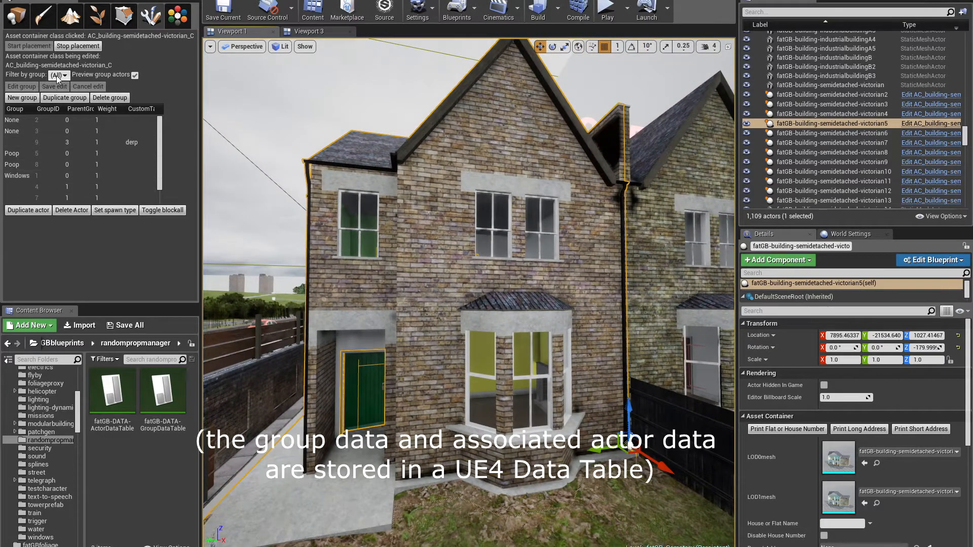
# Filter the placement groups by Windows and select the group with ID 1.
pyautogui.click(59, 107)
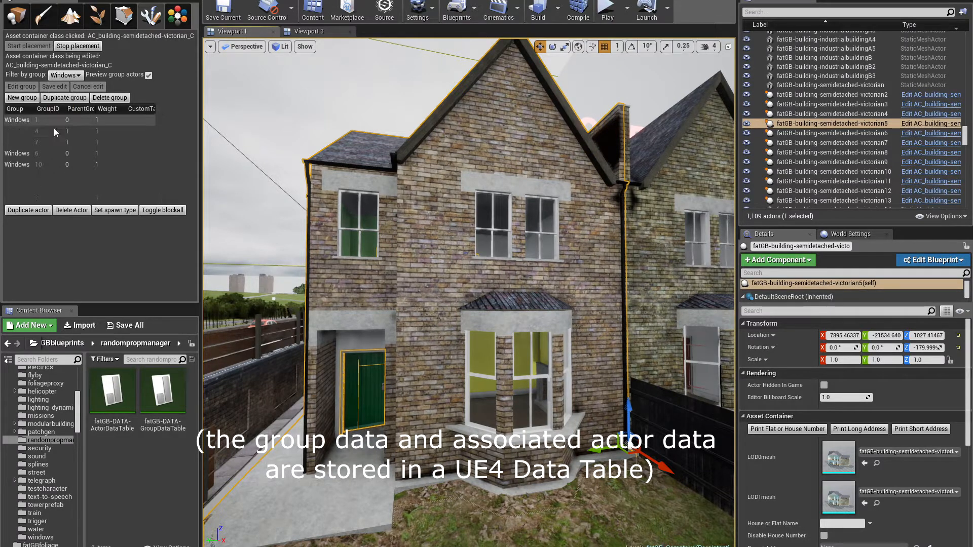
pyautogui.click(25, 120)
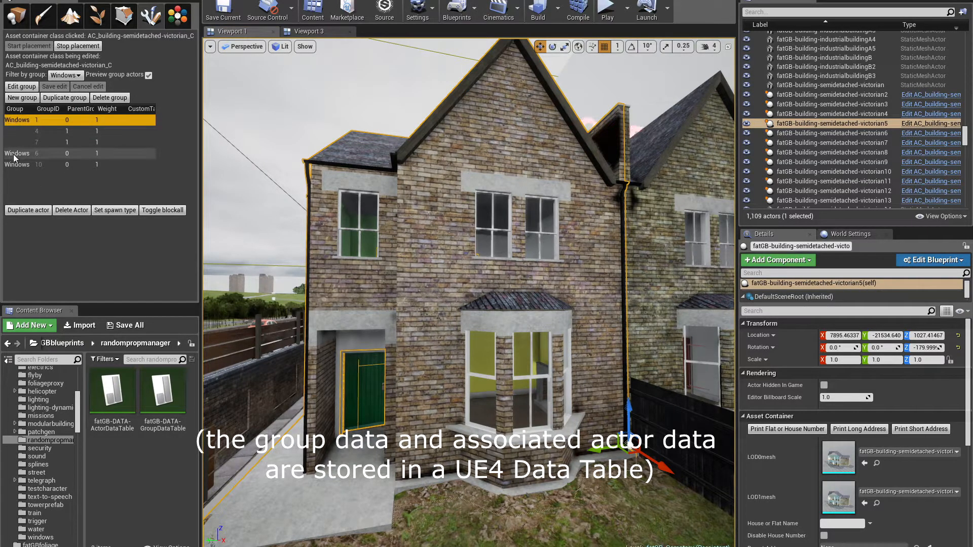
pyautogui.click(14, 156)
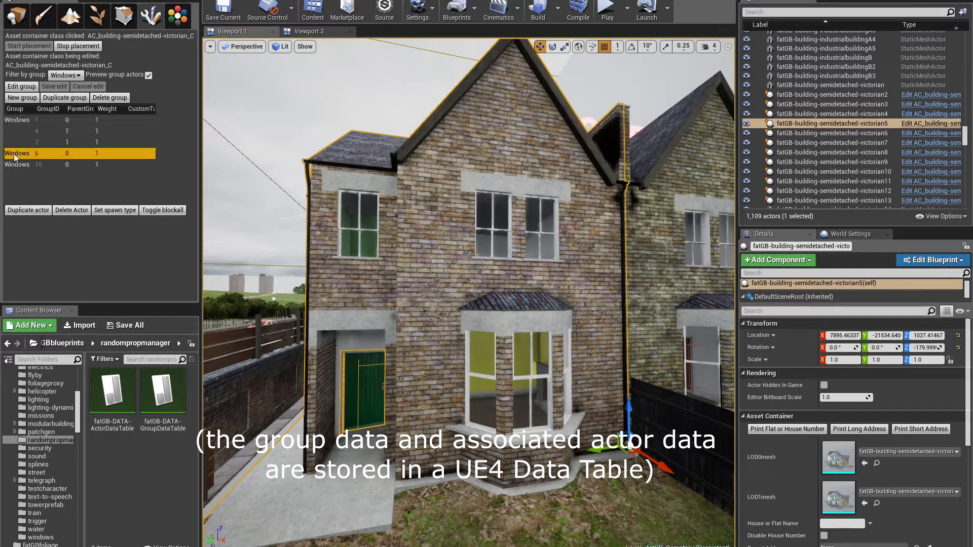
pyautogui.click(17, 120)
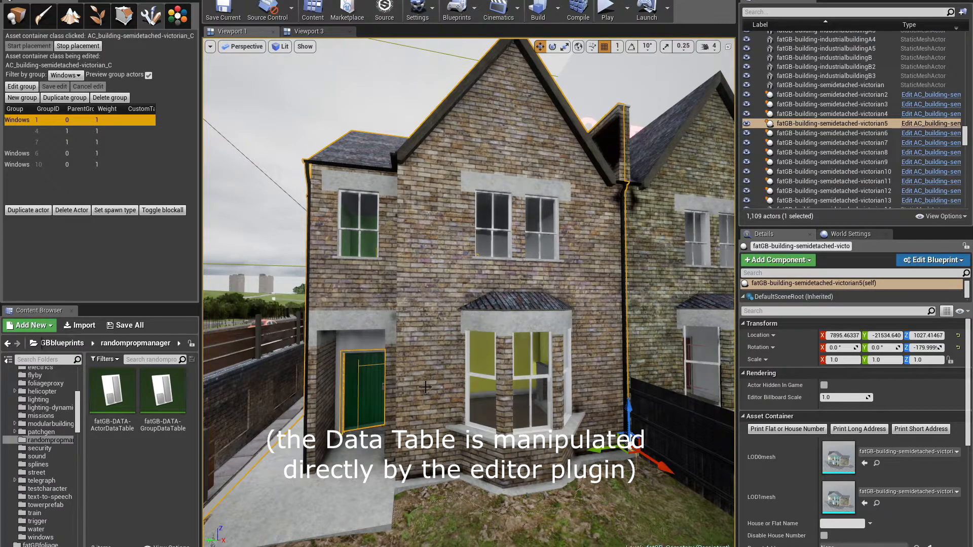
# Locate the house's LOD0 mesh asset in the content folders and inspect it from outside in the static mesh editor.
pyautogui.moveTo(426, 387); pyautogui.dragTo(561, 324, button='right')
pyautogui.press('w')
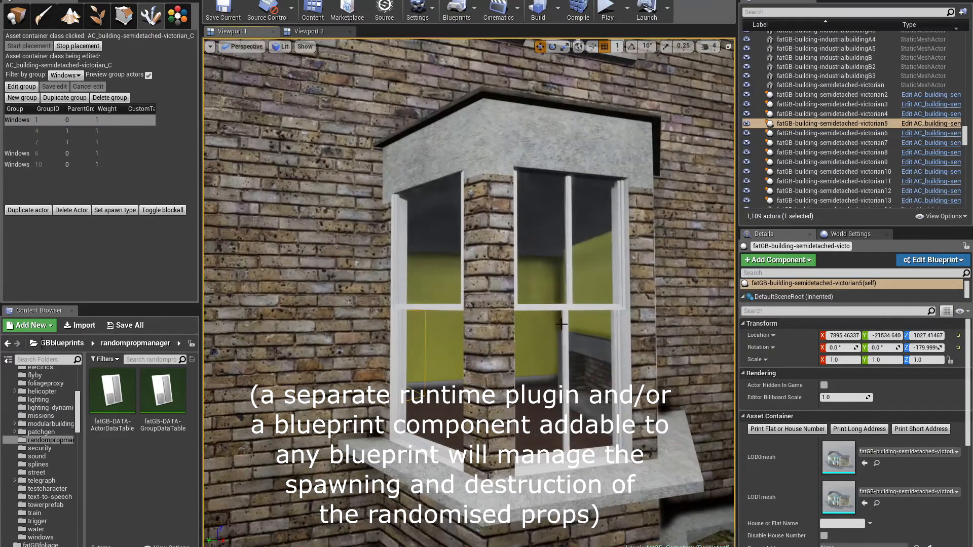
pyautogui.scroll(-5, 506, 293)
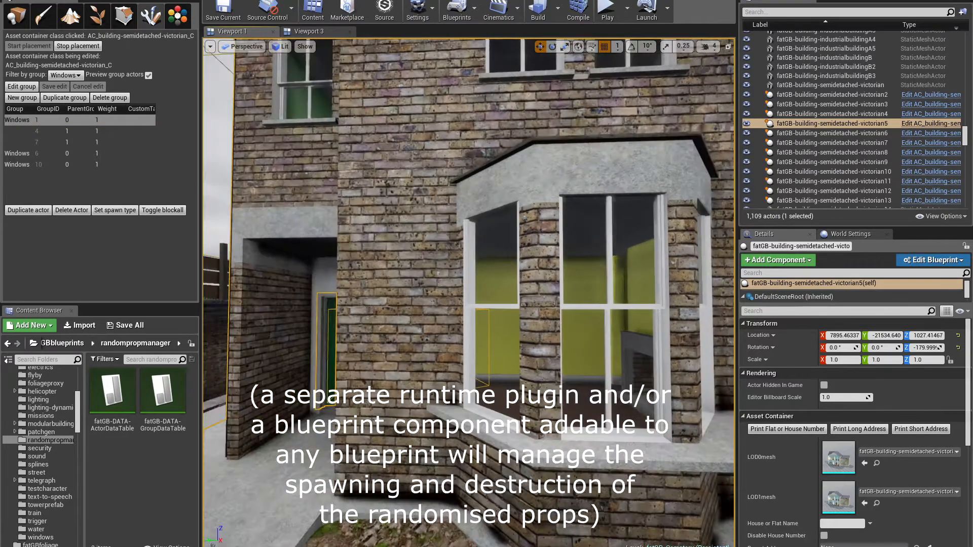
pyautogui.click(877, 463)
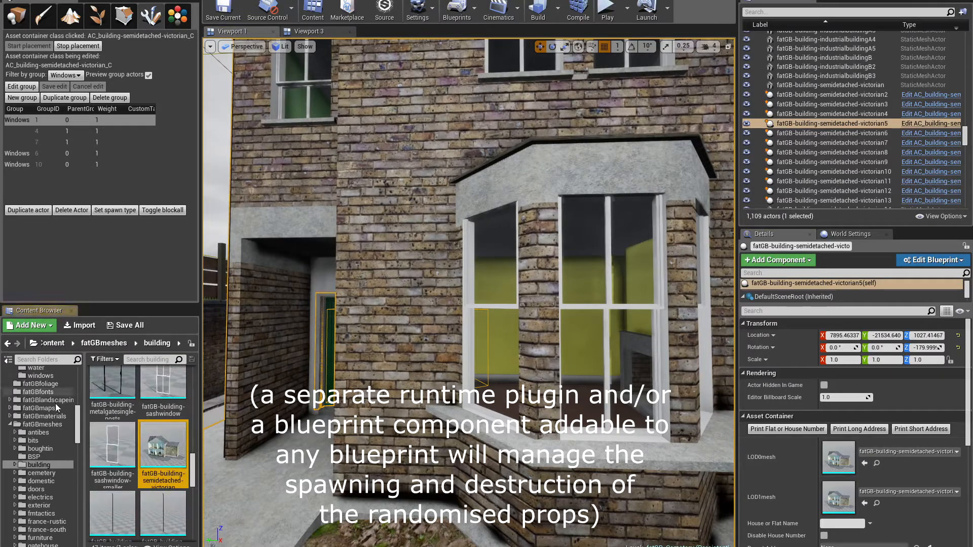
pyautogui.doubleClick(163, 451)
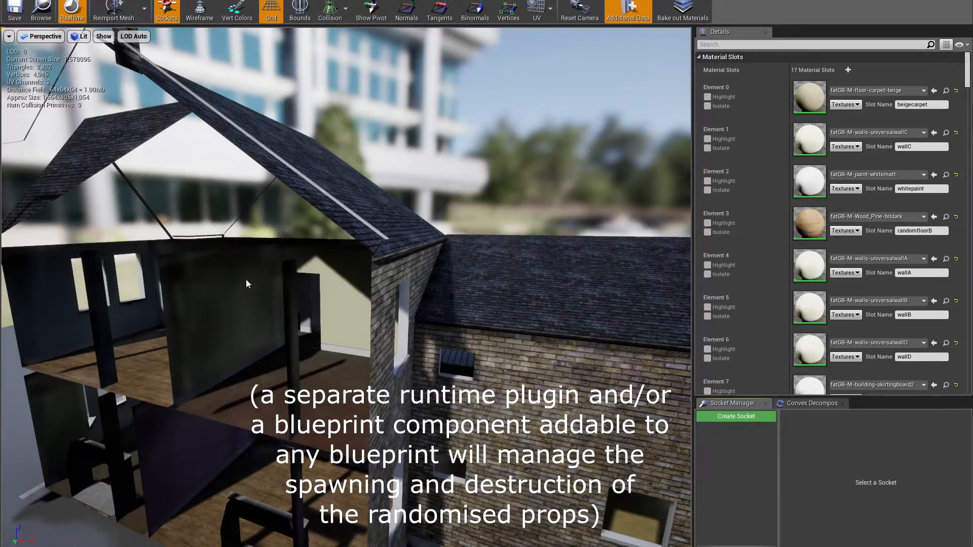
pyautogui.moveTo(246, 284); pyautogui.dragTo(456, 307, button='right')
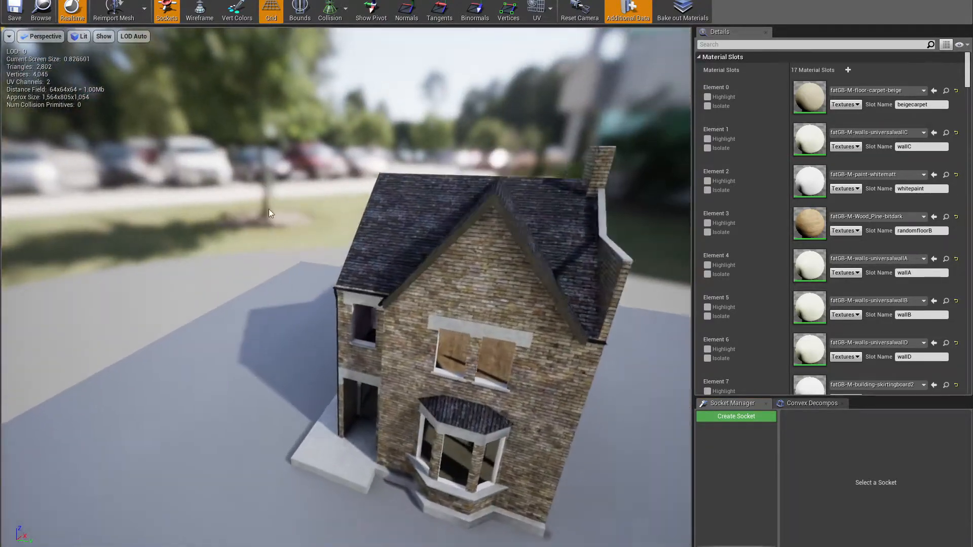
pyautogui.moveTo(257, 206); pyautogui.dragTo(474, 375, button='right')
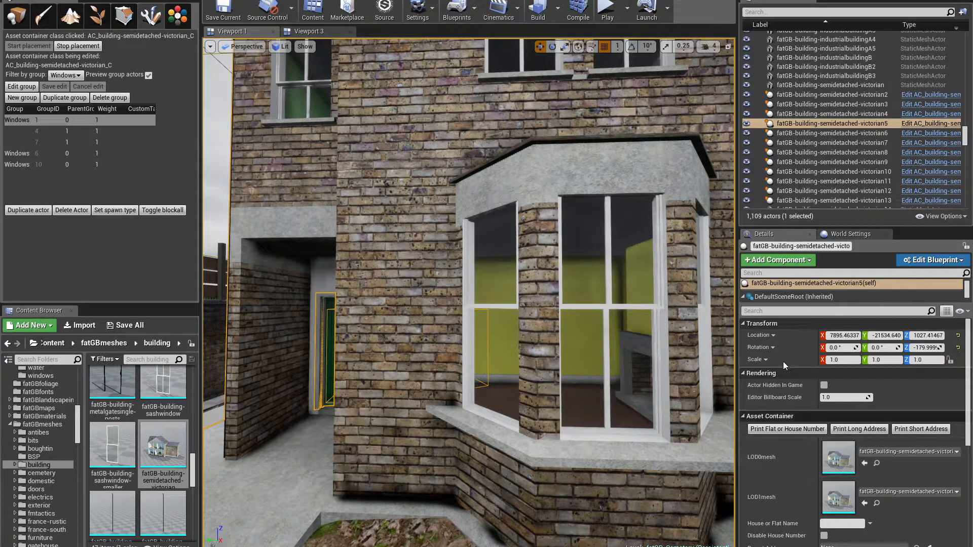
# Open the AC_building-semidetached-victorian blueprint in its 3D view and inspect the window components StaticMesh5, StaticMesh1, StaticMesh2 and StaticMesh3.
pyautogui.doubleClick(786, 284)
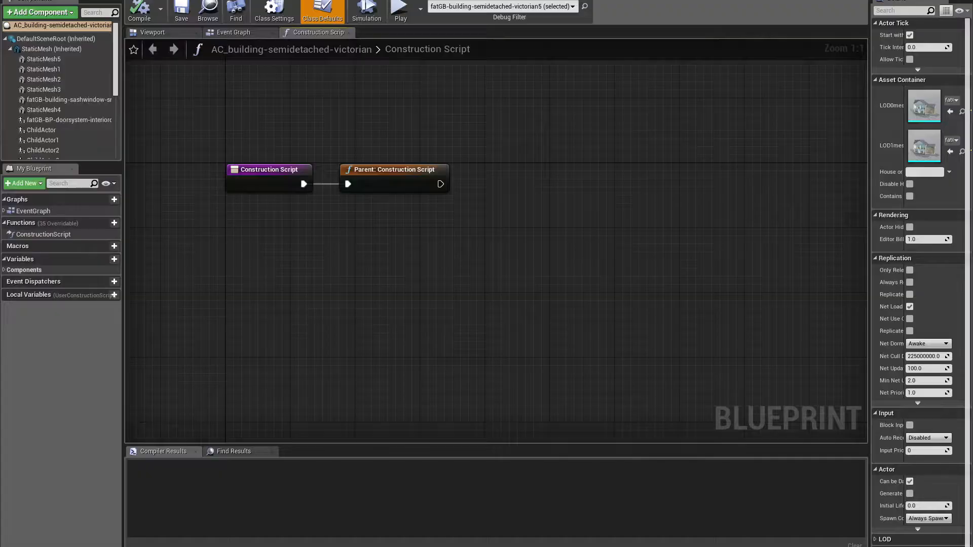
pyautogui.click(151, 33)
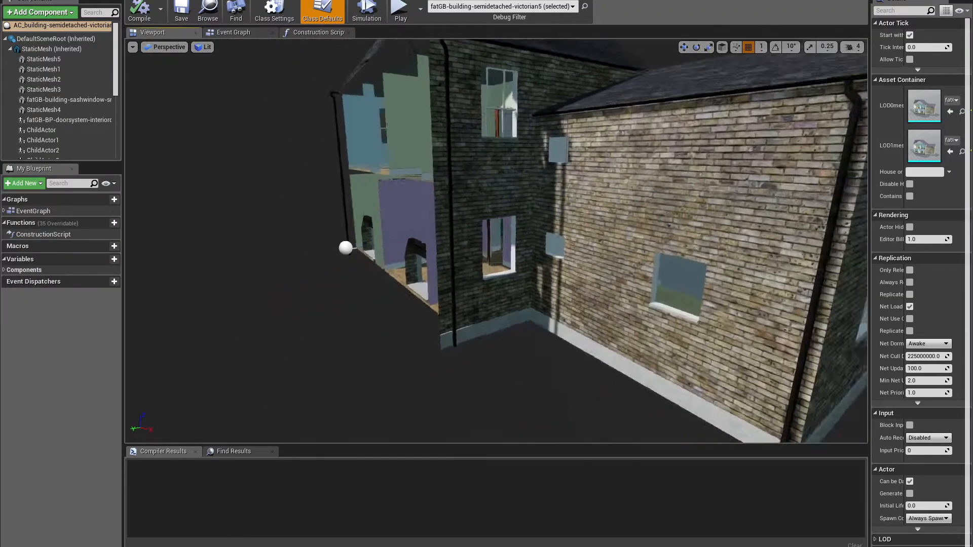
pyautogui.moveTo(497, 241); pyautogui.dragTo(335, 238, button='right')
pyautogui.click(36, 62)
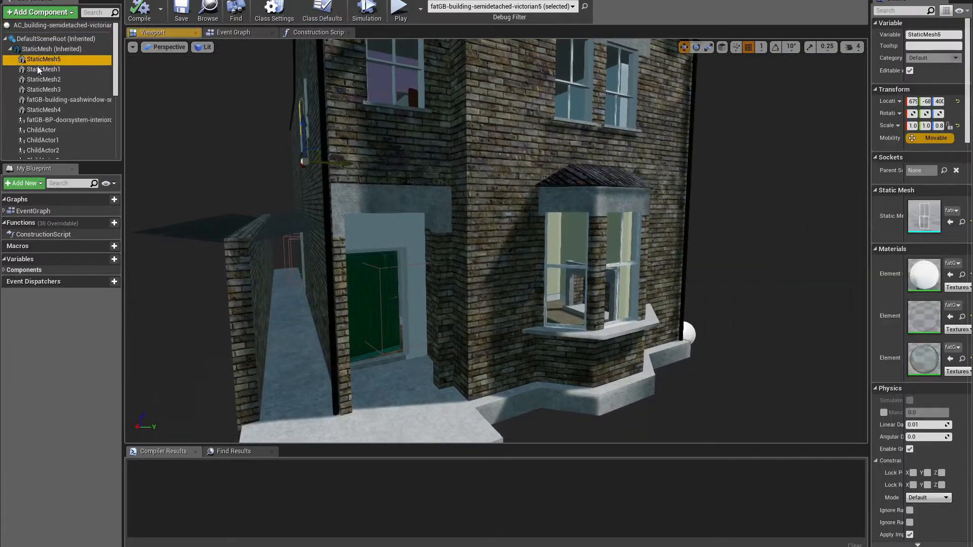
pyautogui.click(37, 70)
pyautogui.click(37, 82)
pyautogui.click(41, 90)
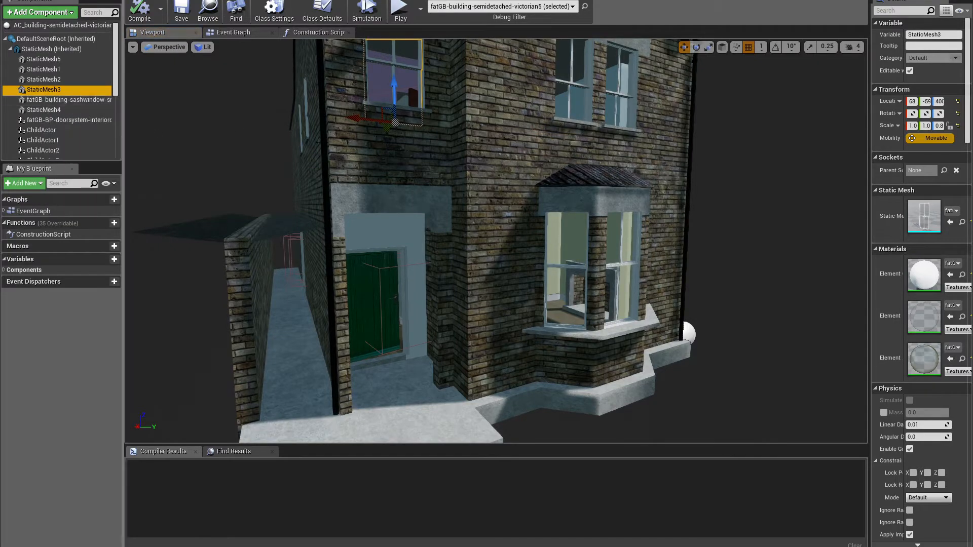
# Shift the misaligned sash window StaticMesh8 horizontally to centre it in its wall opening, and compile the blueprint.
pyautogui.moveTo(497, 240); pyautogui.dragTo(675, 213, button='right')
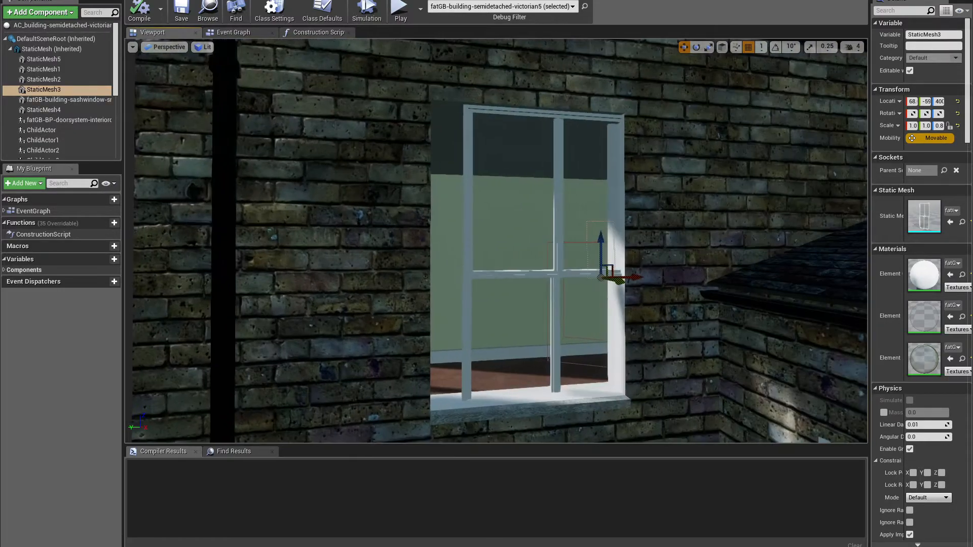
pyautogui.click(489, 272)
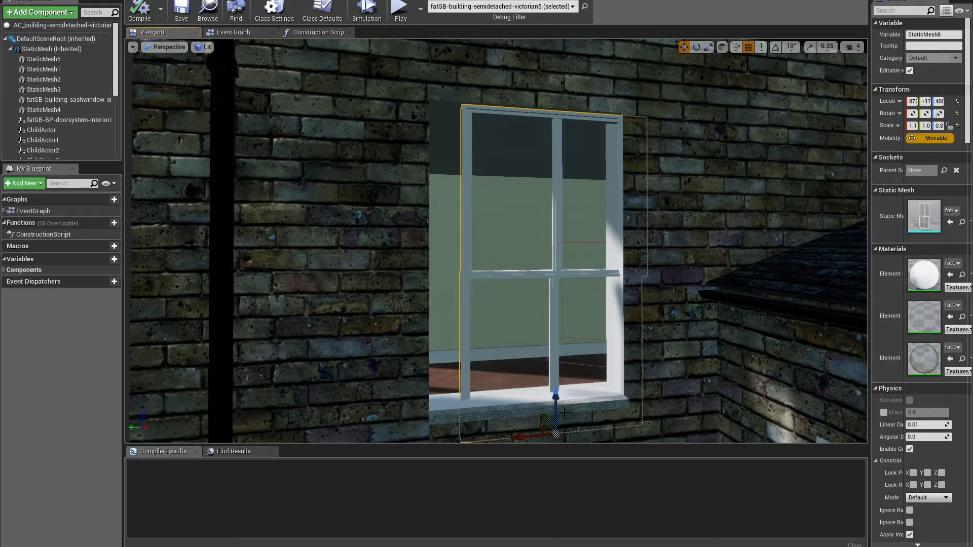
pyautogui.moveTo(530, 434); pyautogui.dragTo(498, 435)
pyautogui.moveTo(498, 314)
pyautogui.mouseDown(button='right')
pyautogui.moveTo(482, 310)
pyautogui.moveTo(500, 329)
pyautogui.moveTo(502, 316)
pyautogui.mouseUp(button='right')
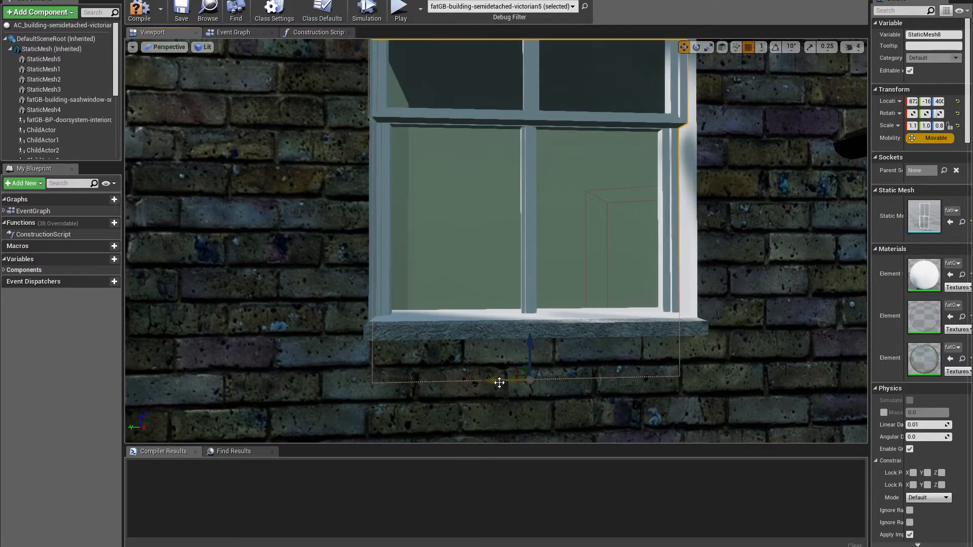
pyautogui.moveTo(499, 383); pyautogui.dragTo(501, 382)
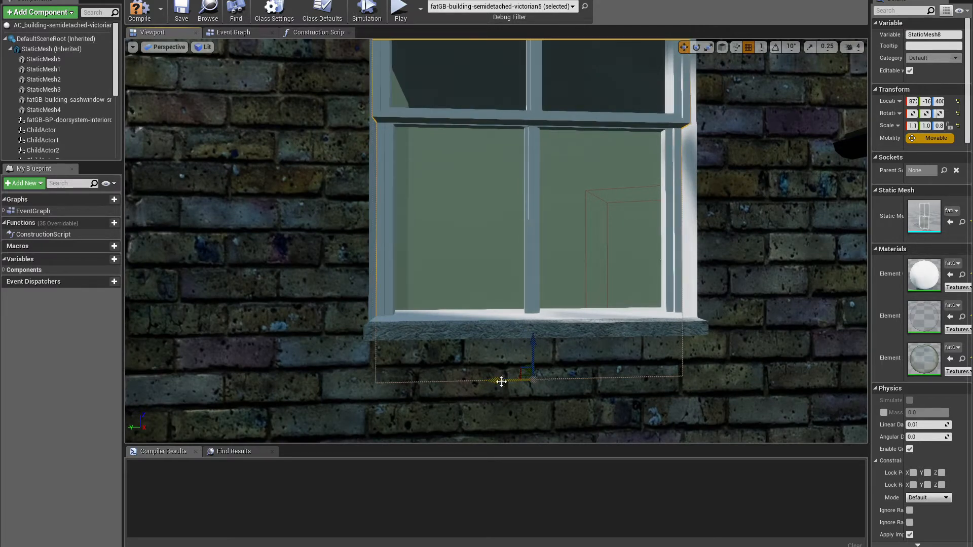
pyautogui.moveTo(316, 340); pyautogui.dragTo(605, 342, button='right')
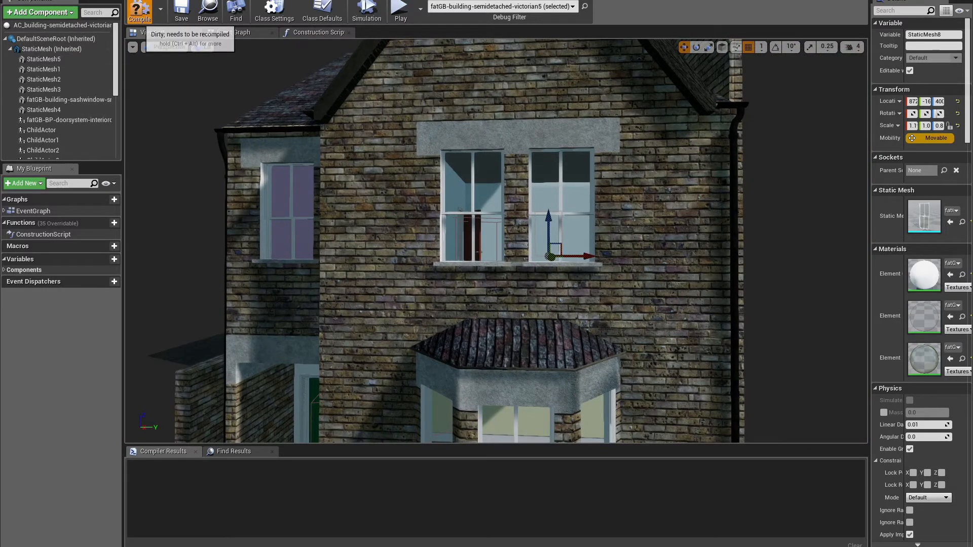
pyautogui.click(144, 10)
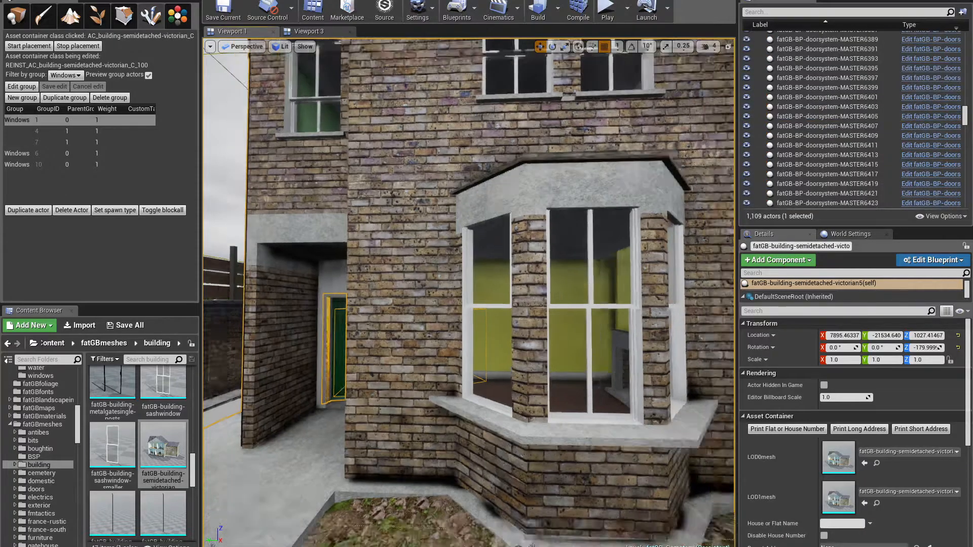
# Add a new placement group for the house and set the group filter to (All).
pyautogui.moveTo(531, 335); pyautogui.dragTo(466, 263, button='right')
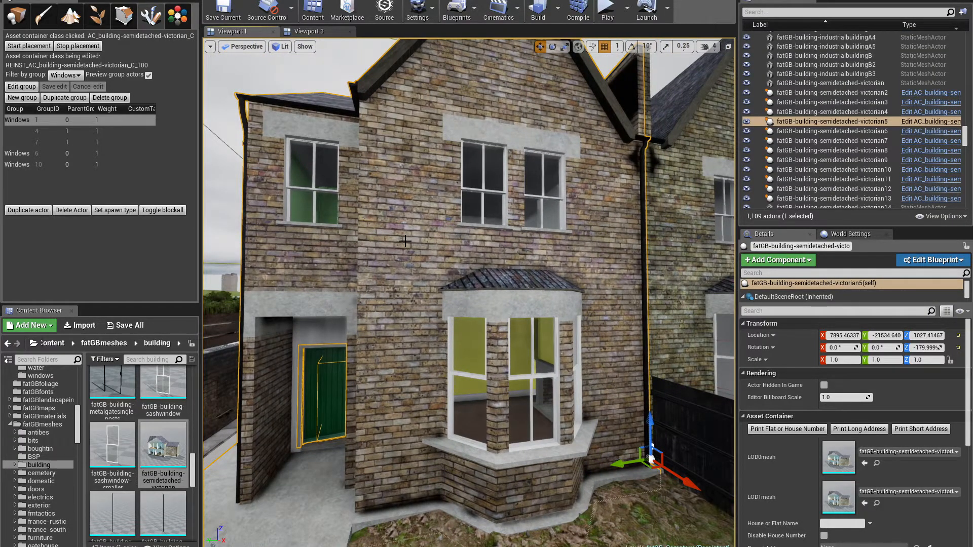
pyautogui.moveTo(405, 241); pyautogui.dragTo(432, 221, button='right')
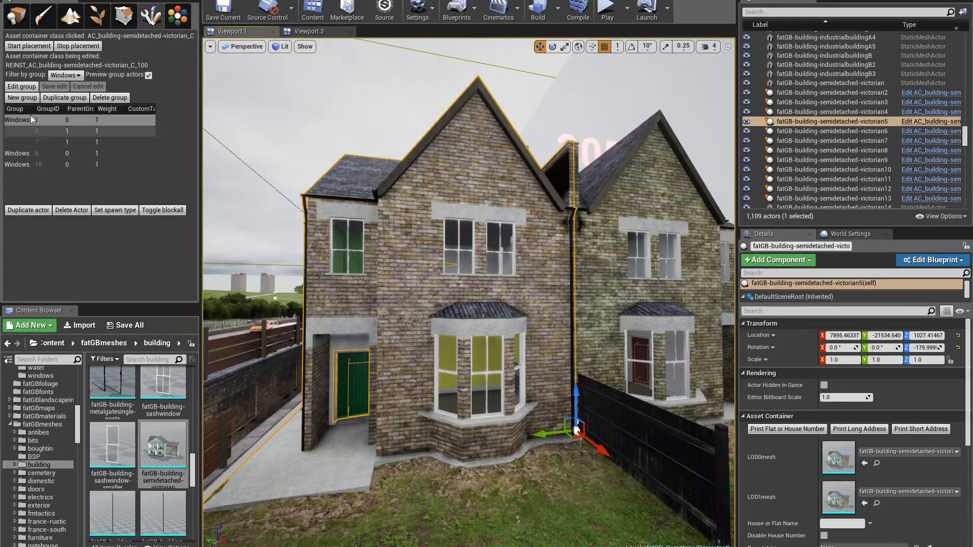
pyautogui.click(22, 97)
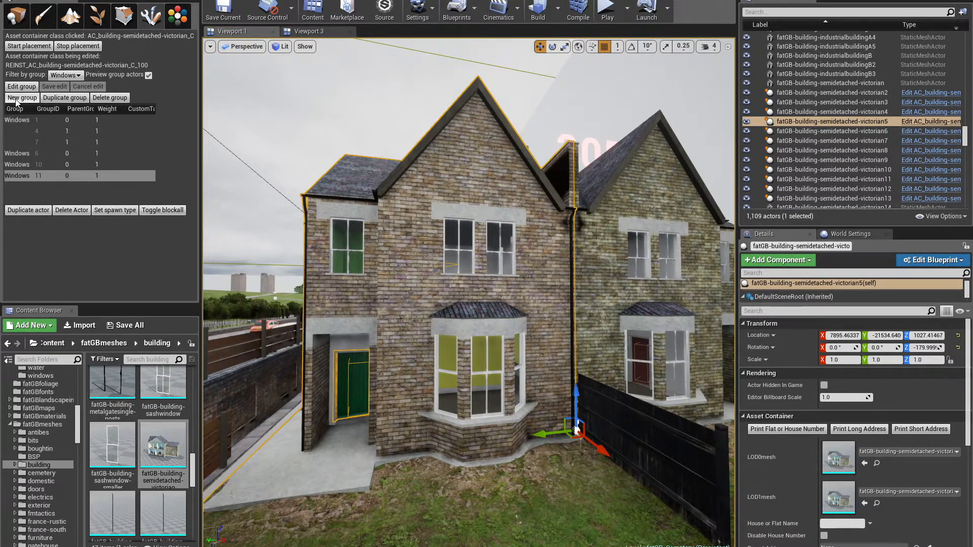
pyautogui.click(63, 75)
pyautogui.click(61, 89)
pyautogui.click(55, 85)
# Rename the new placement group with ID 11 to FrontRoom.
pyautogui.scroll(-1, 27, 166)
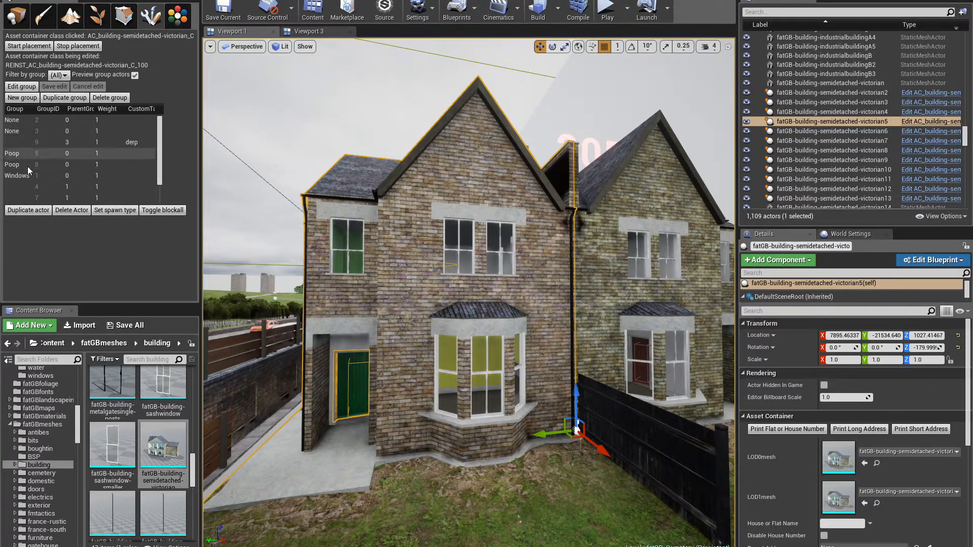
pyautogui.scroll(-2, 22, 181)
pyautogui.click(17, 199)
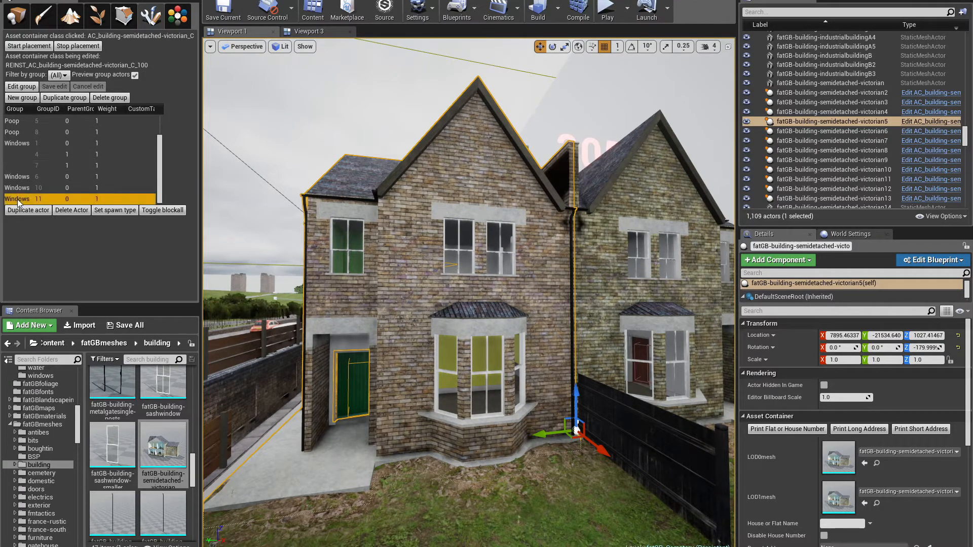
pyautogui.click(23, 202)
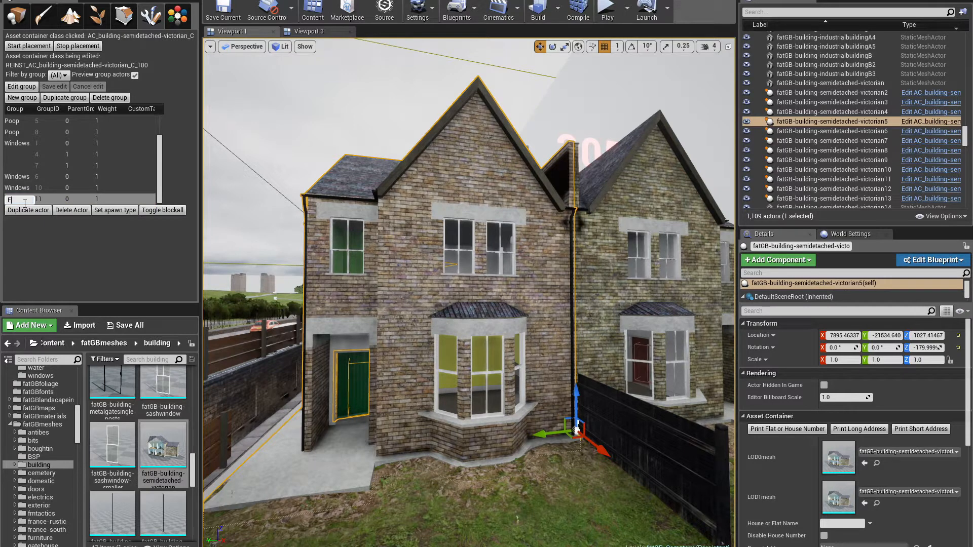
pyautogui.press('Return')
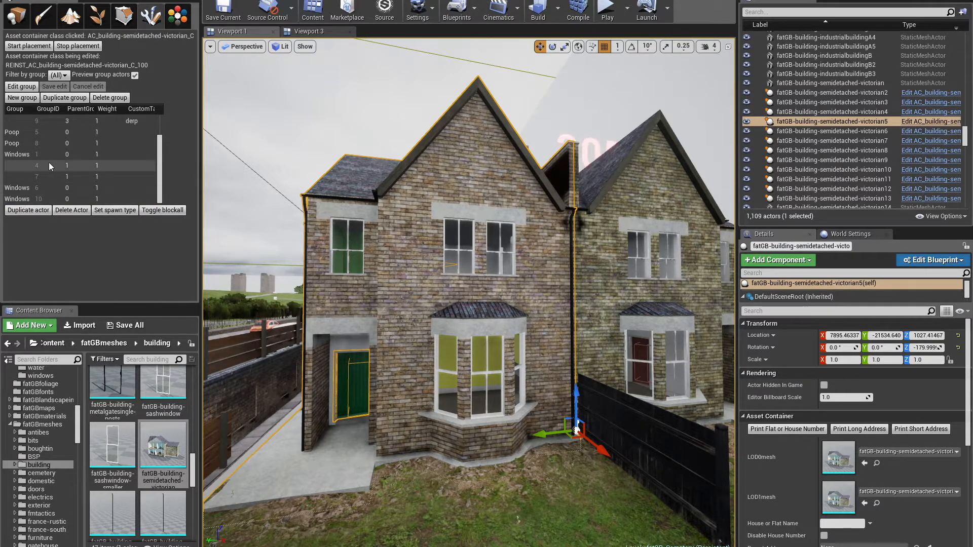
# Filter the group list to FrontRoom and widen its Group column.
pyautogui.scroll(3, 48, 163)
pyautogui.click(57, 75)
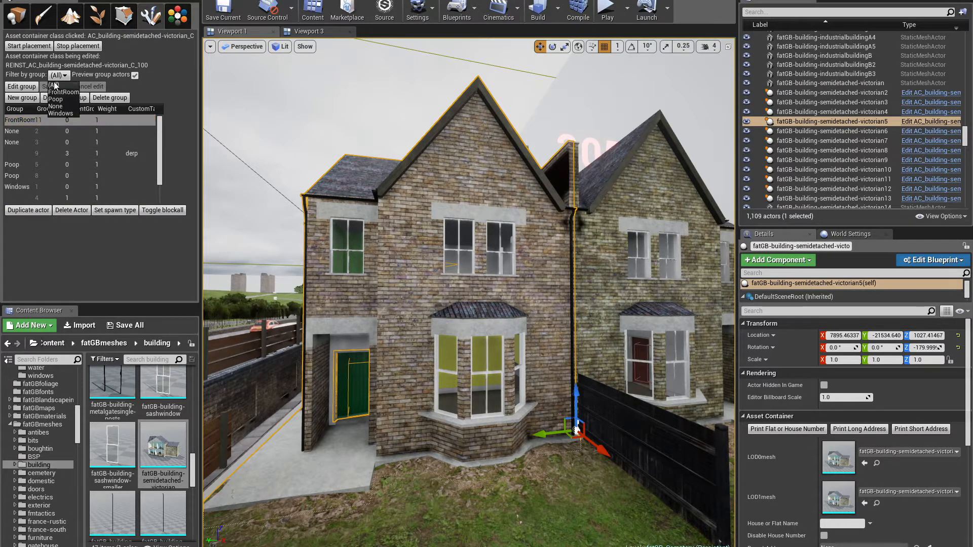
pyautogui.click(60, 93)
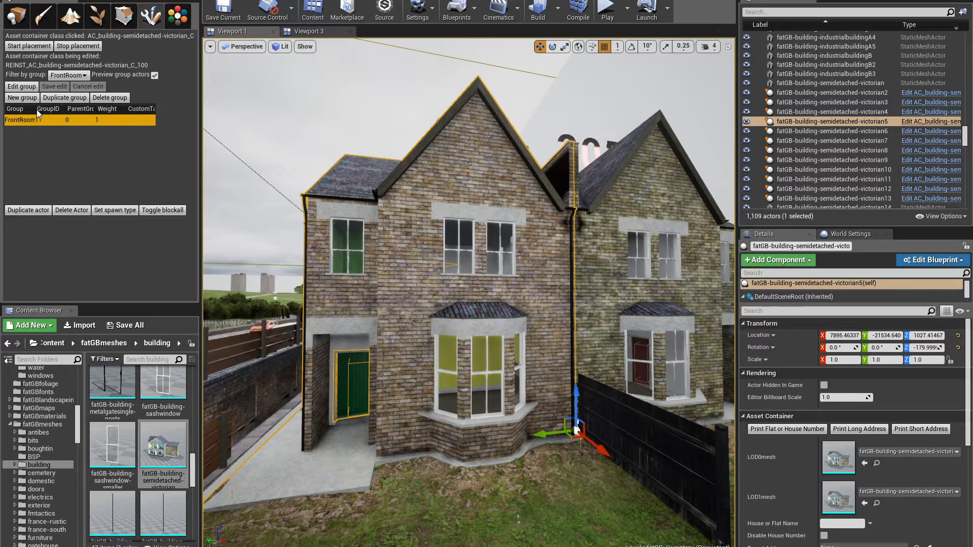
pyautogui.moveTo(36, 110); pyautogui.dragTo(41, 109)
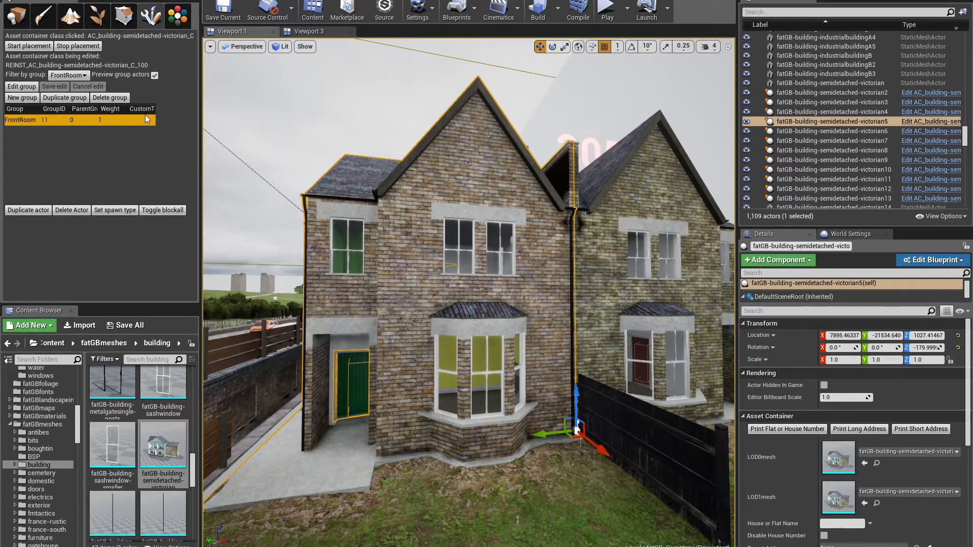
pyautogui.click(58, 142)
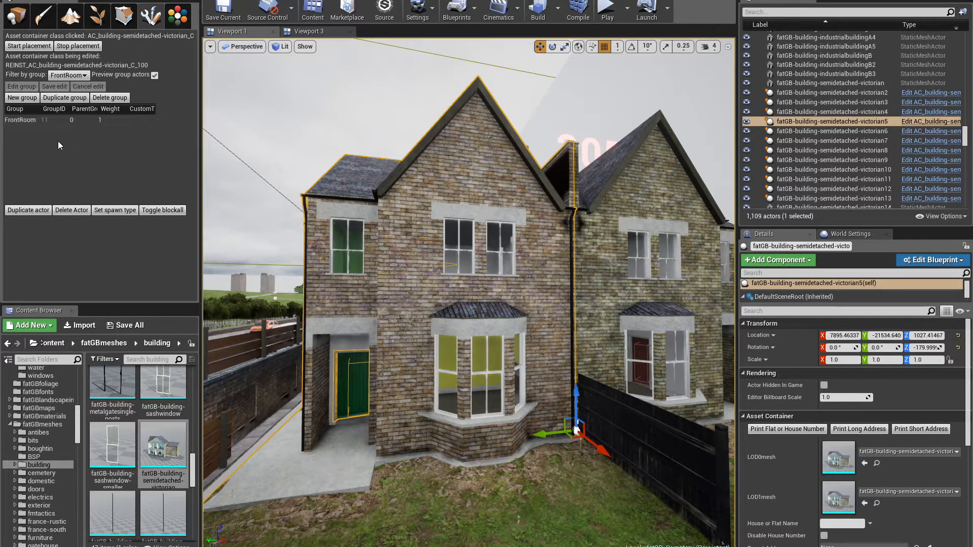
# Duplicate the FrontRoom group with ID 11 and preview the original and its copy inside the front room.
pyautogui.click(19, 120)
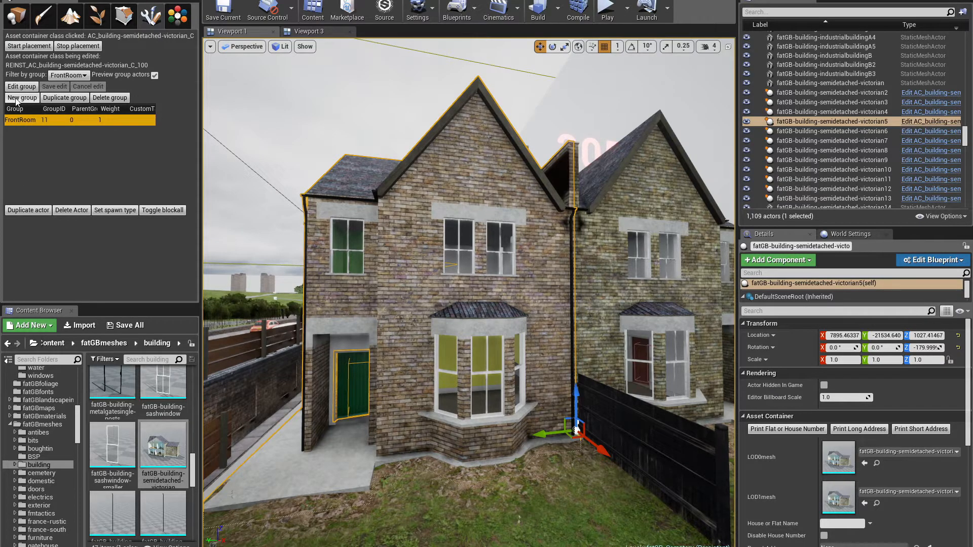
pyautogui.click(65, 97)
pyautogui.click(20, 121)
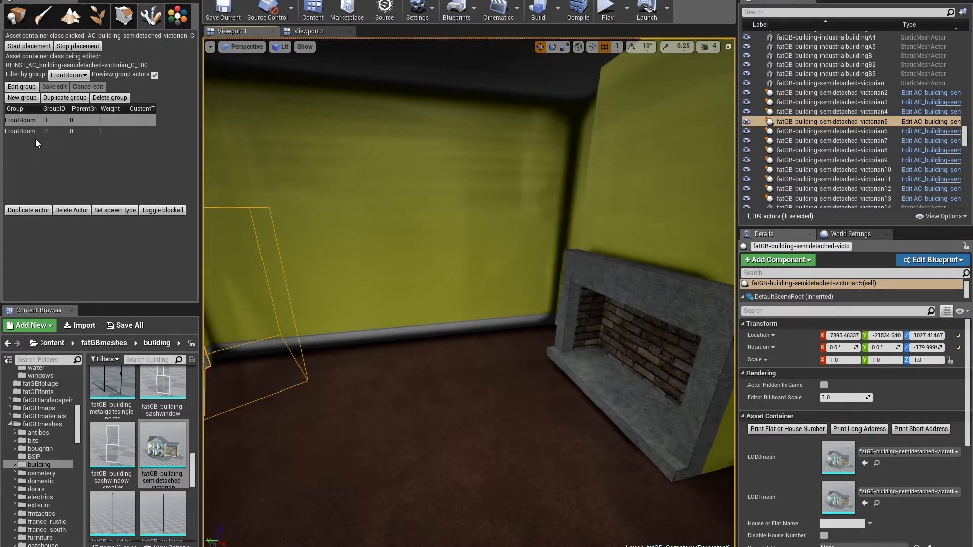
pyautogui.click(26, 132)
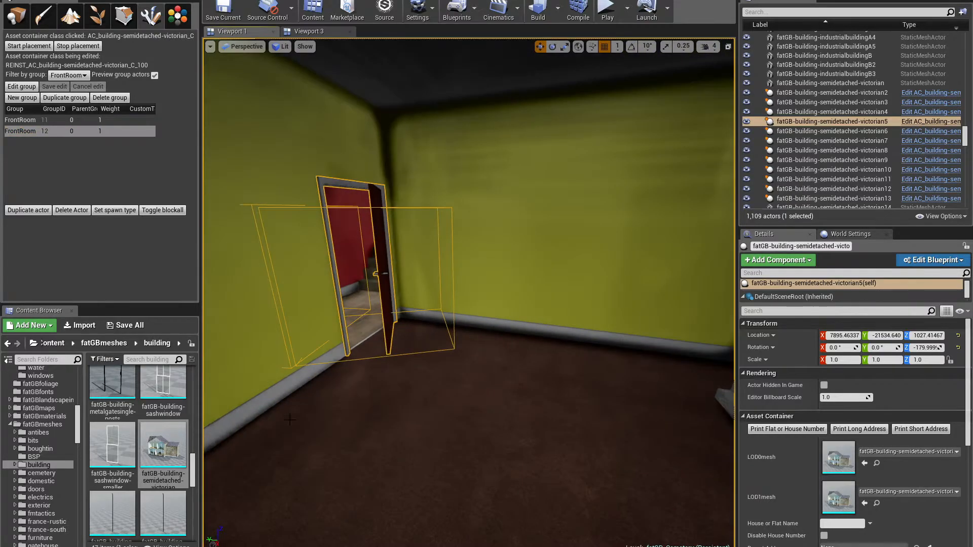
# Examine the front room through the bay window from outside with FrontRoom group 12 previewed.
pyautogui.press('s')
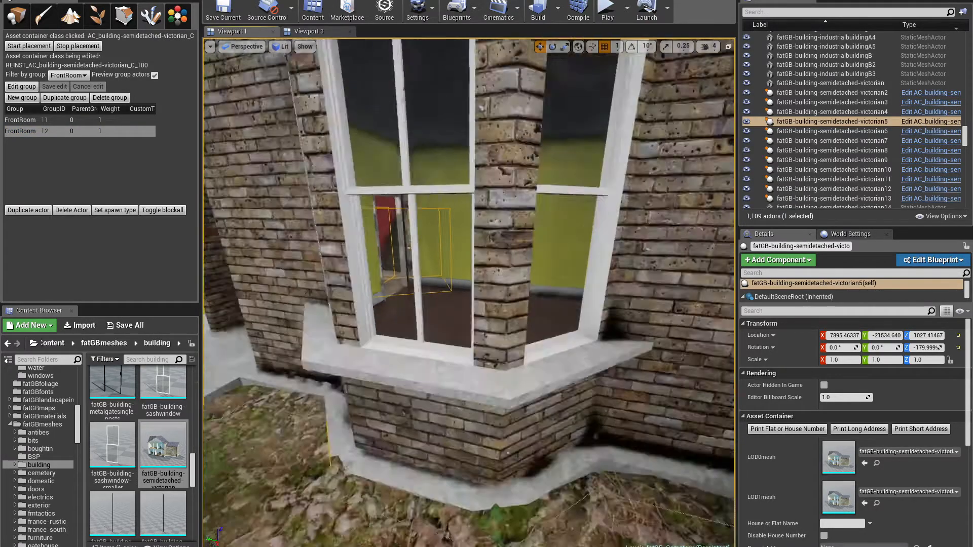
pyautogui.press('w')
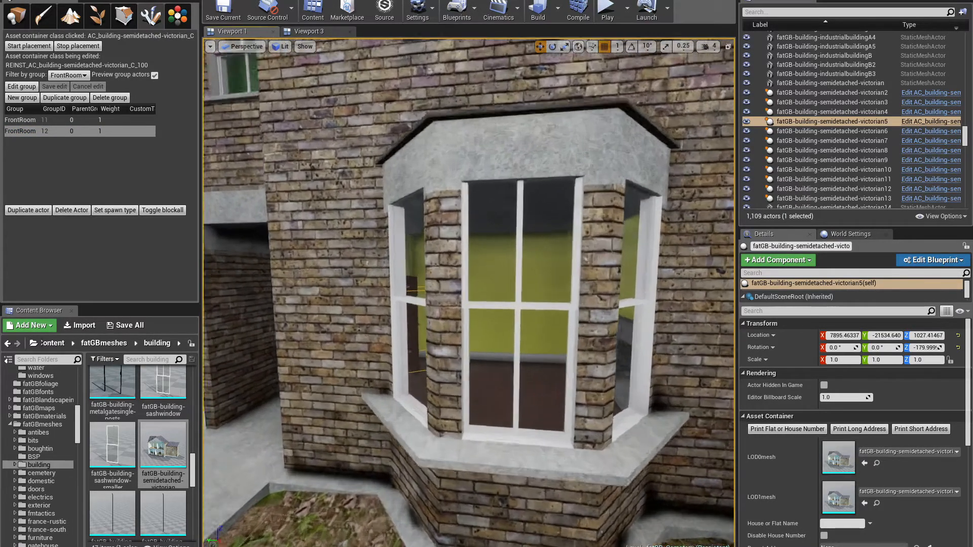
pyautogui.press('s')
pyautogui.moveTo(491, 399); pyautogui.dragTo(492, 399, button='right')
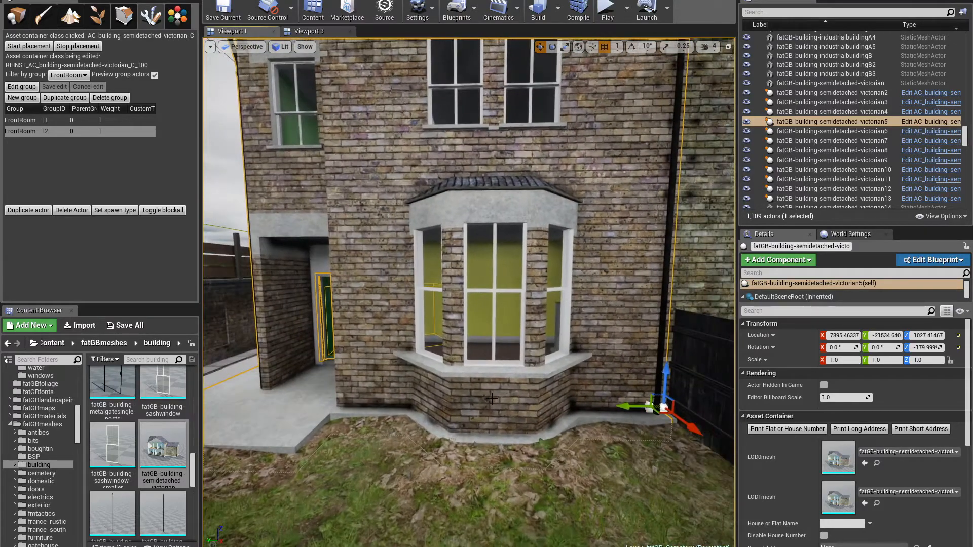
pyautogui.click(29, 133)
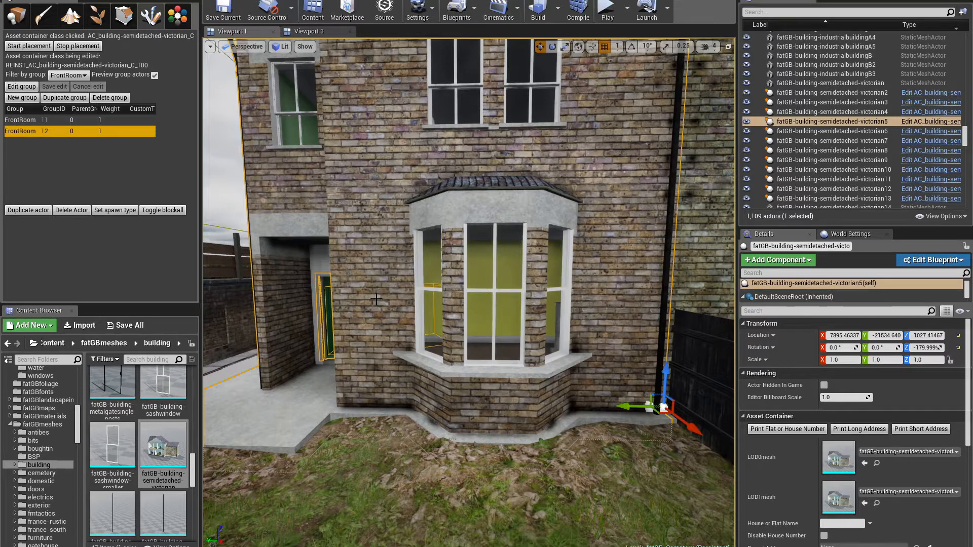
pyautogui.press('w')
pyautogui.moveTo(370, 297); pyautogui.dragTo(370, 298, button='right')
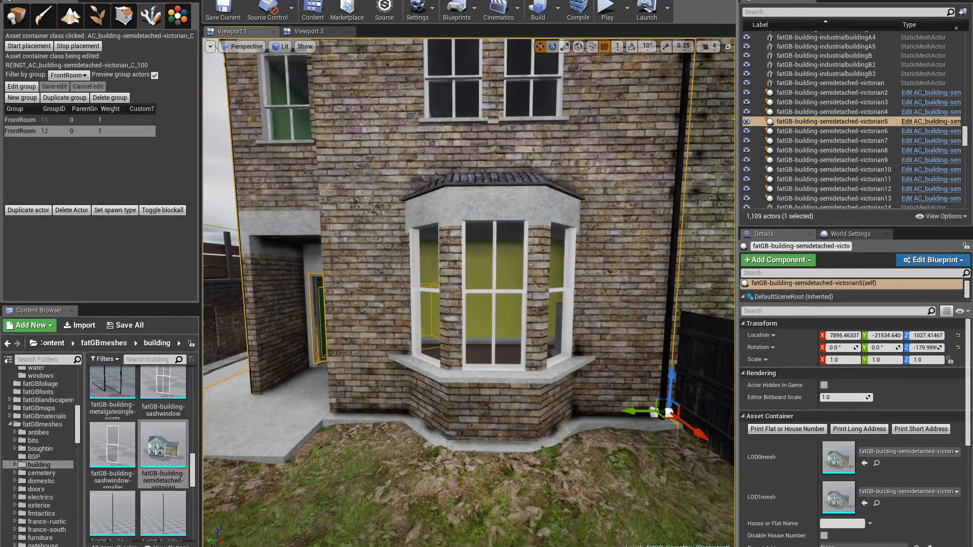
# Raise the house by 20 units along Z and undo the move.
pyautogui.moveTo(670, 377); pyautogui.dragTo(673, 365)
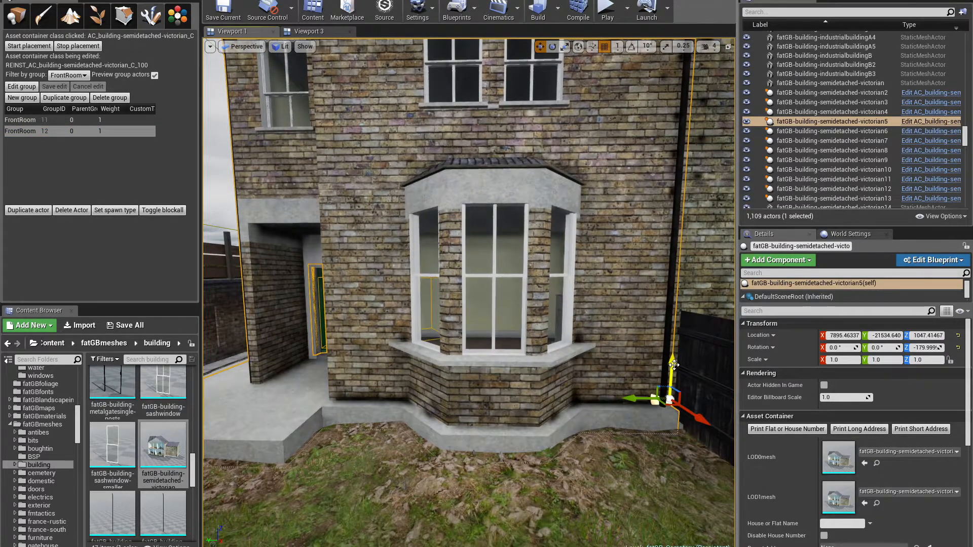
pyautogui.hotkey('ctrl', 'z')
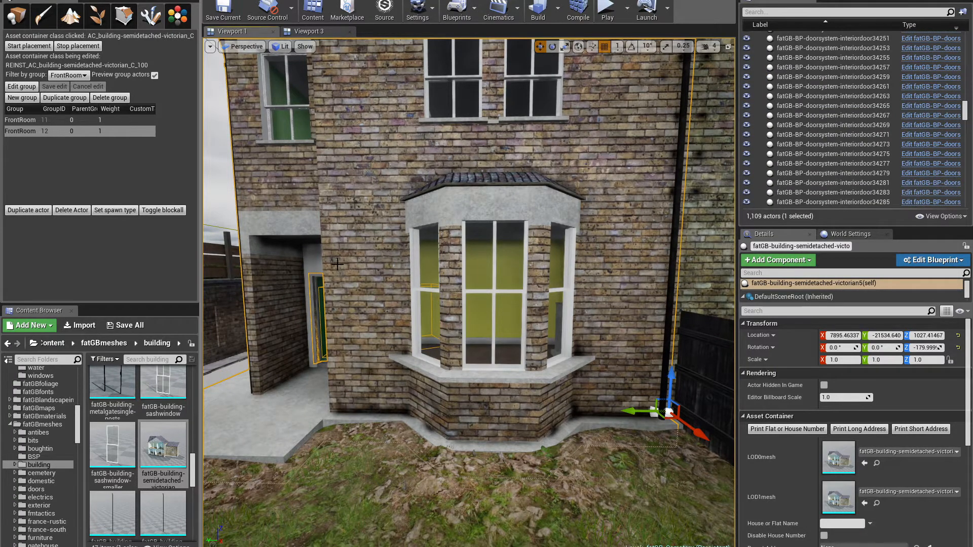
pyautogui.moveTo(333, 260)
pyautogui.mouseDown()
pyautogui.moveTo(318, 264)
pyautogui.moveTo(339, 270)
pyautogui.moveTo(345, 258)
pyautogui.mouseUp()
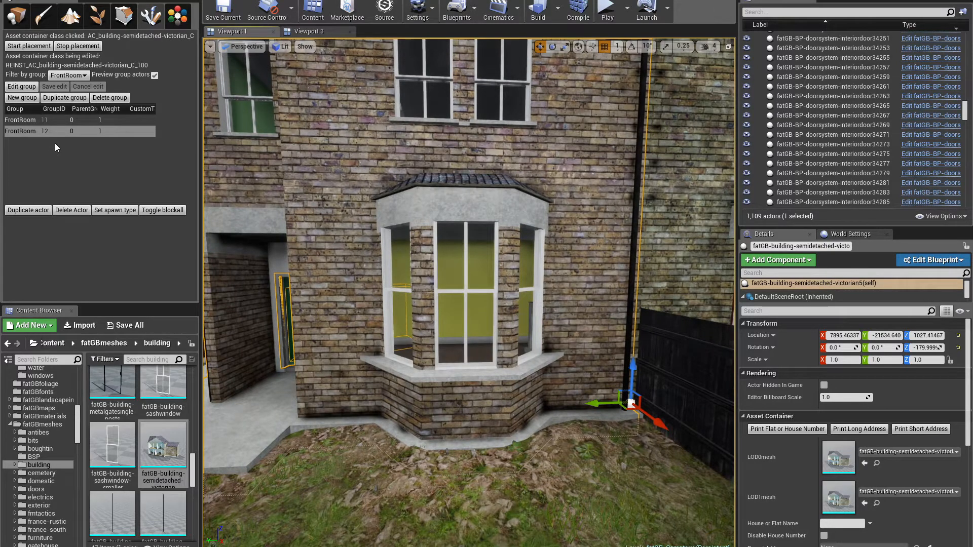
pyautogui.moveTo(469, 263)
pyautogui.mouseDown()
pyautogui.moveTo(469, 309)
pyautogui.moveTo(469, 269)
pyautogui.moveTo(473, 279)
pyautogui.mouseUp()
pyautogui.click(385, 291)
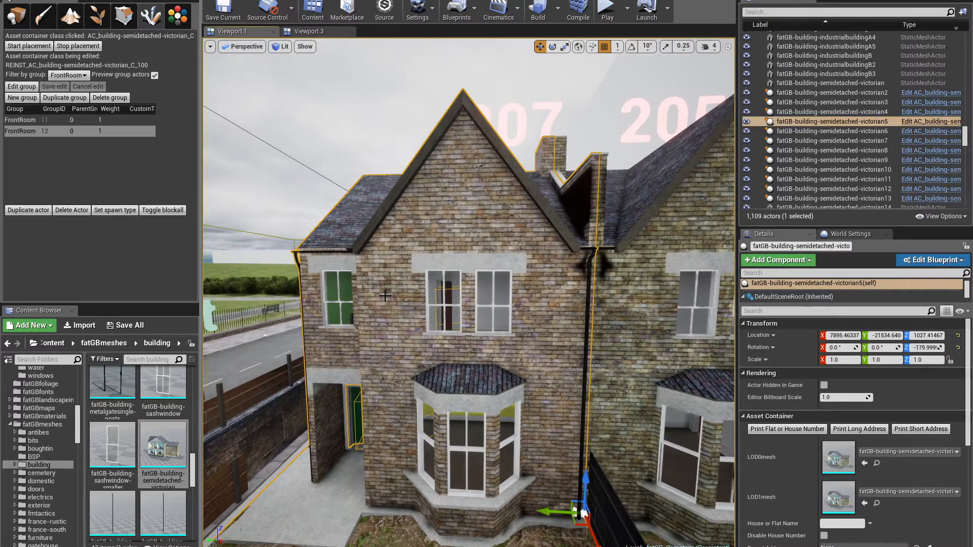
# Select another Victorian semi-detached house in the level and return the selection to fatGB-building-semidetached-victorian5.
pyautogui.click(887, 113)
pyautogui.click(881, 101)
pyautogui.click(883, 111)
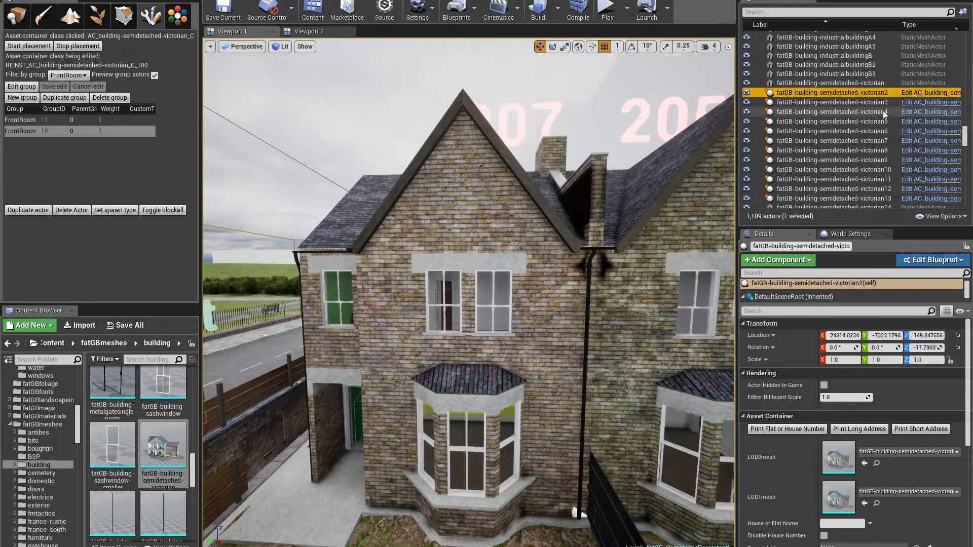
pyautogui.click(881, 121)
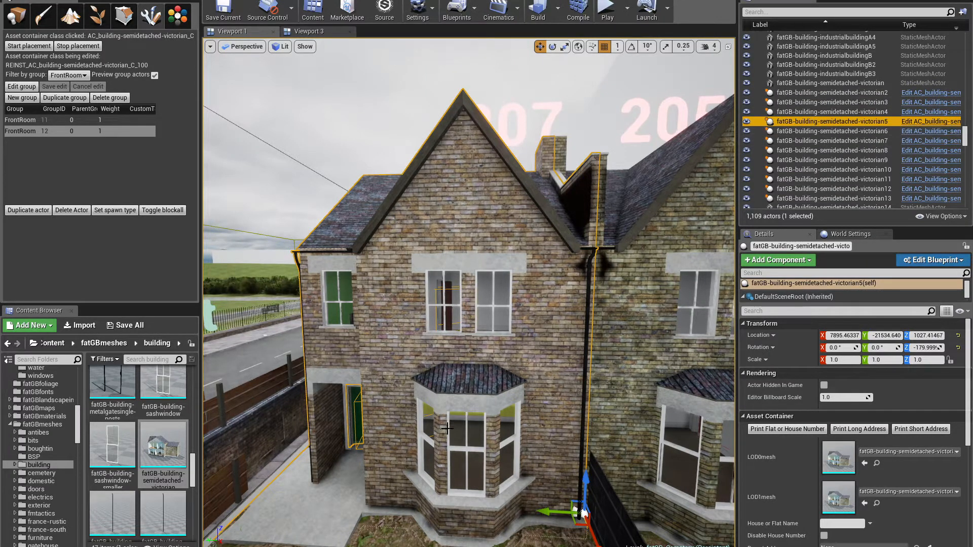
# Examine the selected house's front from several angles, including the bay window, upper windows and green front door.
pyautogui.press('w')
pyautogui.moveTo(394, 442); pyautogui.dragTo(419, 466, button='right')
pyautogui.press('s')
pyautogui.press('s')
pyautogui.press('w')
pyautogui.press('s')
pyautogui.press('d')
pyautogui.press('w')
pyautogui.press('a')
pyautogui.press('d')
pyautogui.press('a')
pyautogui.press('w')
pyautogui.moveTo(434, 413); pyautogui.dragTo(446, 412, button='right')
pyautogui.press('s')
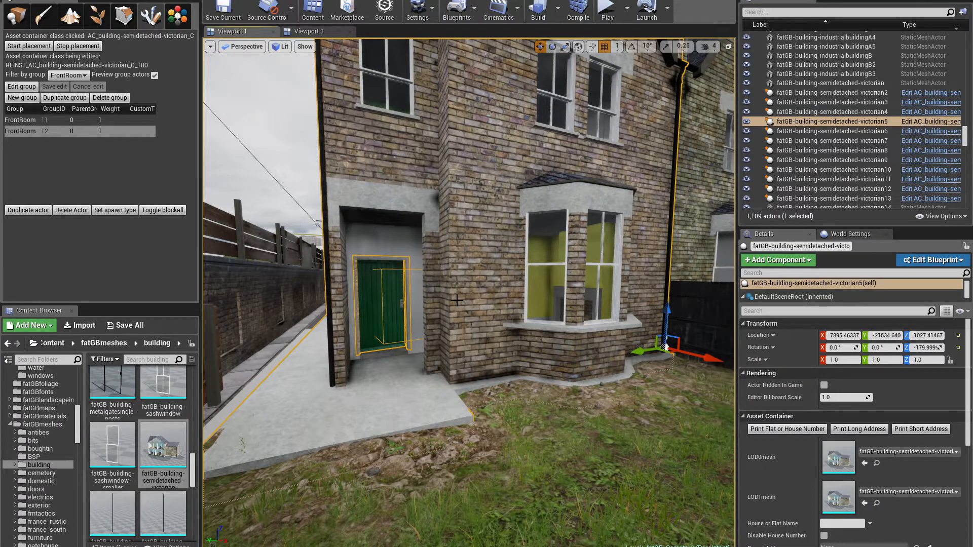
# Survey the Cemetery region's road, park and row of houses from above.
pyautogui.moveTo(463, 289); pyautogui.dragTo(289, 272, button='right')
pyautogui.moveTo(551, 287); pyautogui.dragTo(623, 312, button='right')
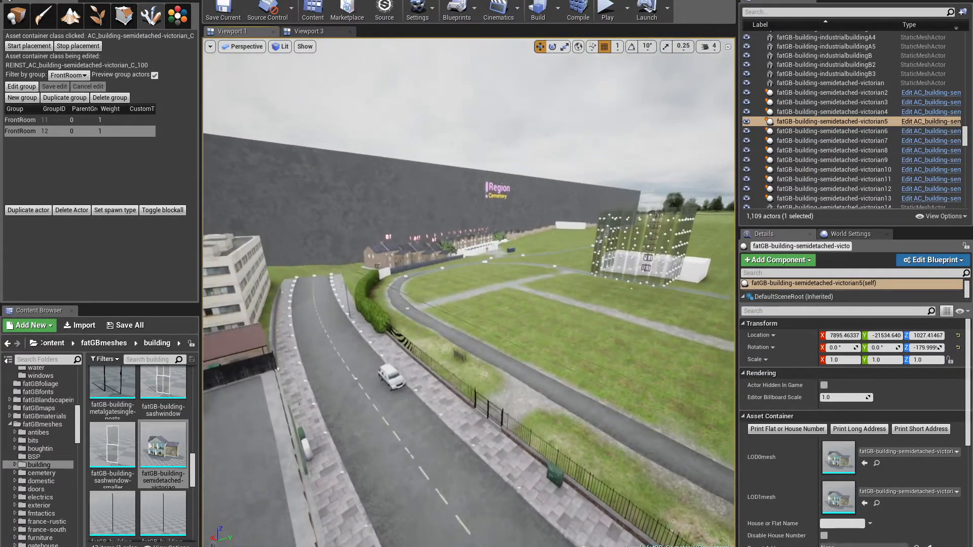
pyautogui.moveTo(481, 269); pyautogui.dragTo(481, 245, button='right')
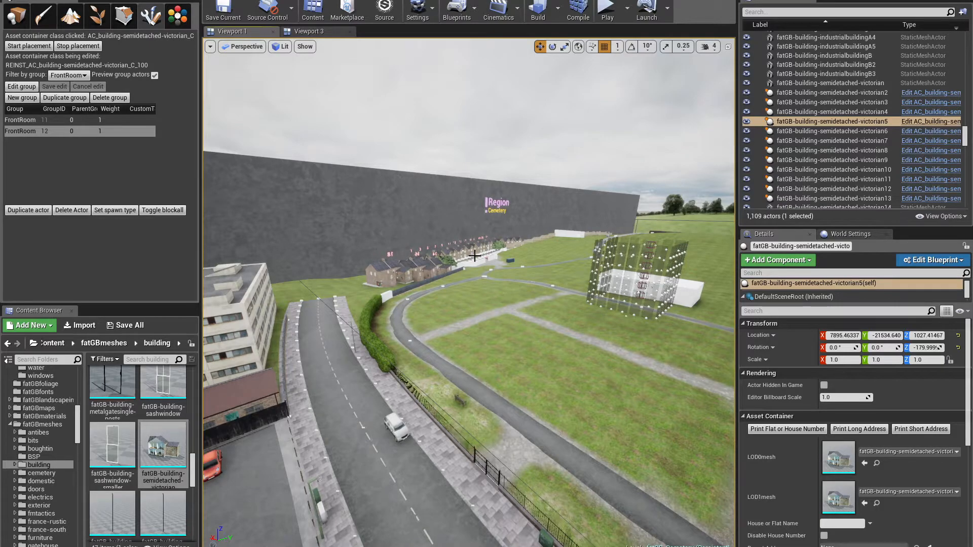
pyautogui.moveTo(475, 256)
pyautogui.mouseDown(button='right')
pyautogui.moveTo(725, 261)
pyautogui.moveTo(477, 249)
pyautogui.mouseUp(button='right')
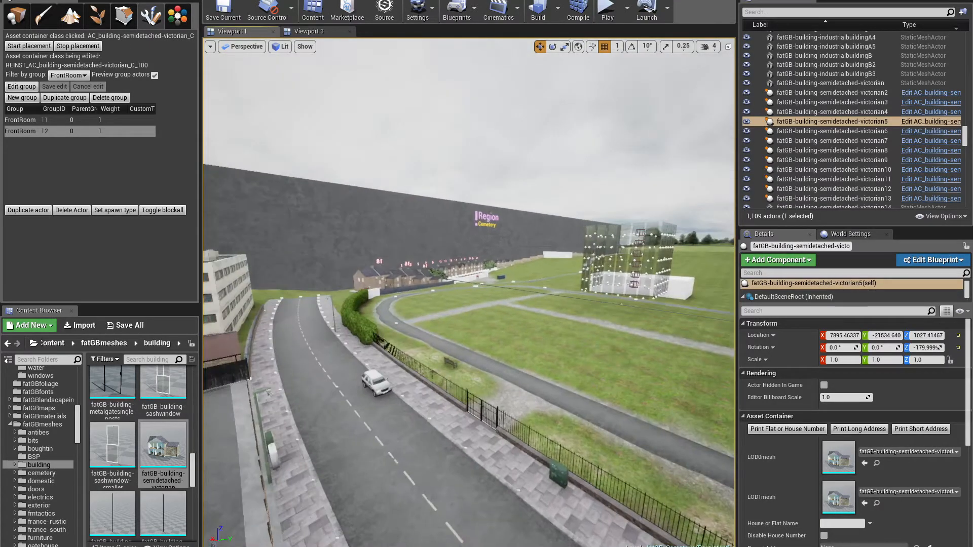
# Frame the selected house again and examine its facade, bay window and porch up close.
pyautogui.press('f')
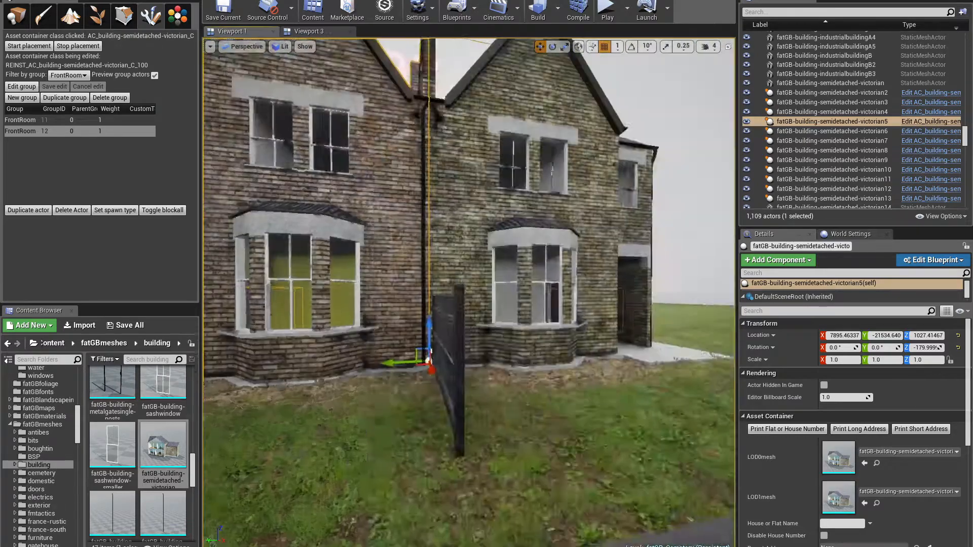
pyautogui.moveTo(468, 293); pyautogui.dragTo(419, 291, button='right')
pyautogui.moveTo(440, 365); pyautogui.dragTo(464, 398, button='right')
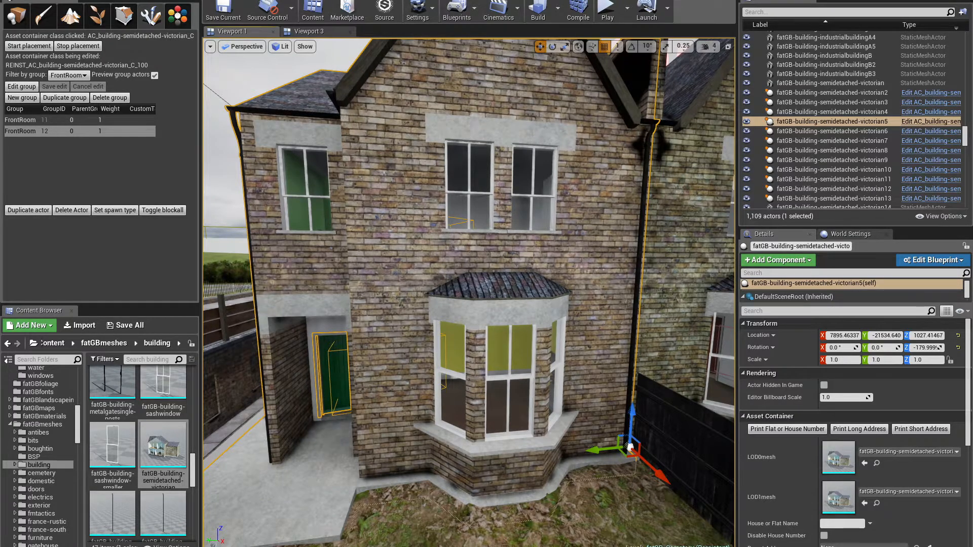
pyautogui.moveTo(469, 293); pyautogui.dragTo(490, 285, button='right')
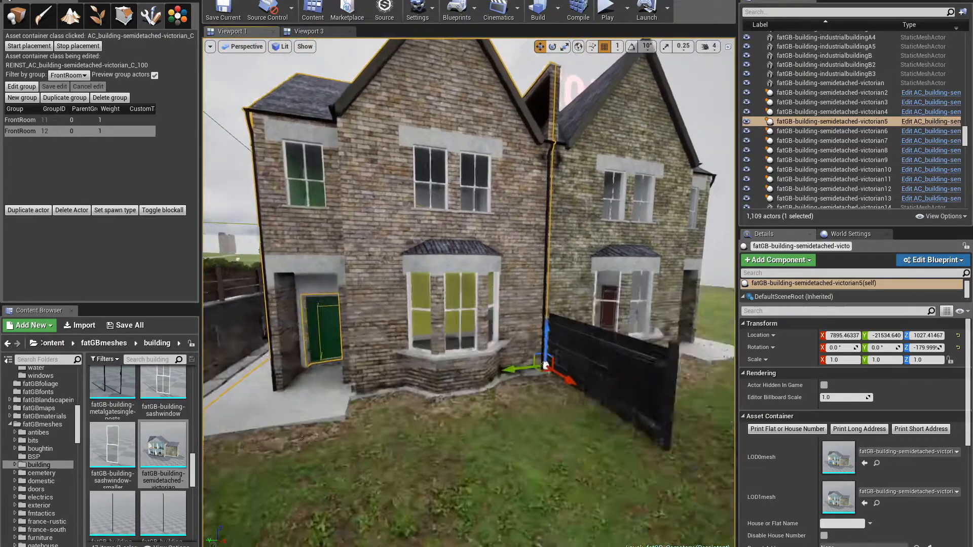
pyautogui.moveTo(459, 335); pyautogui.dragTo(456, 326, button='right')
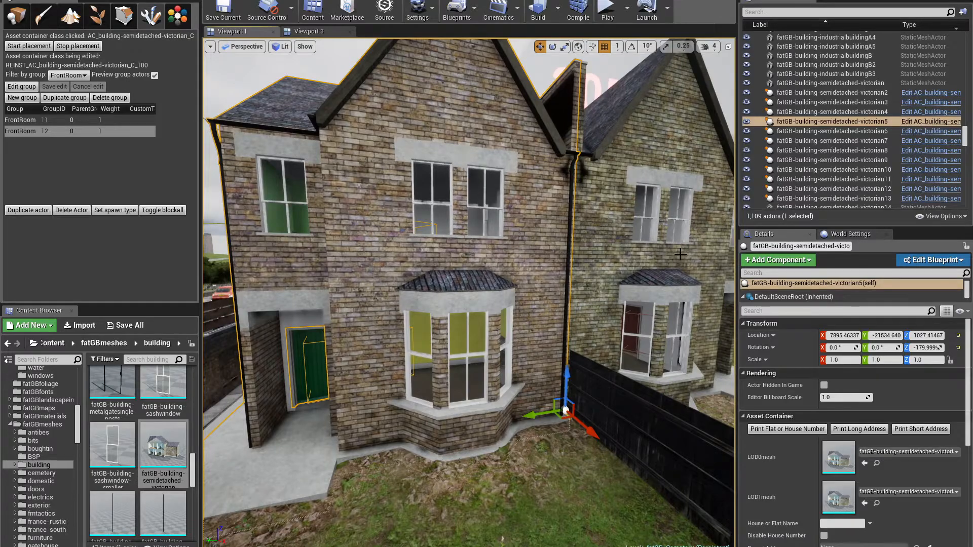
pyautogui.moveTo(521, 376); pyautogui.dragTo(452, 172, button='right')
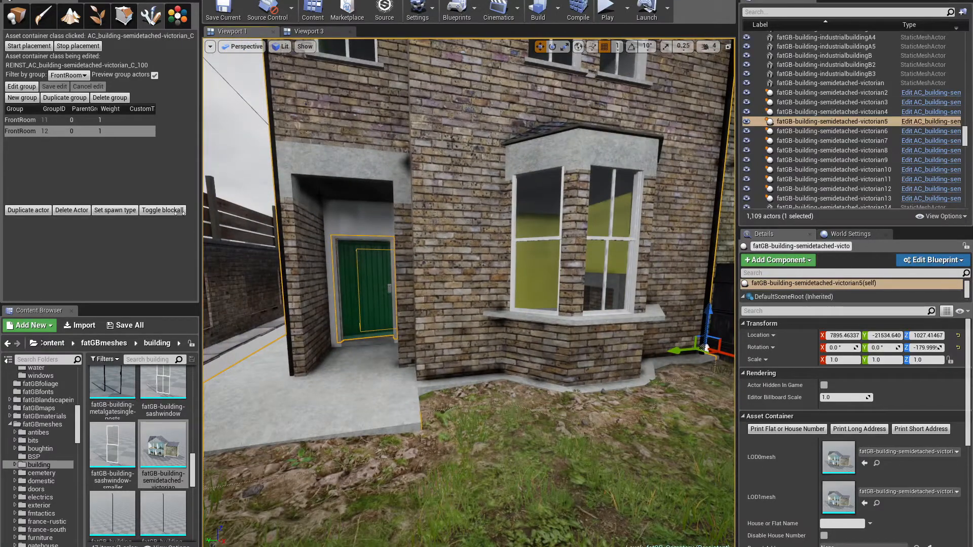
# Duplicate FrontRoom group 11 again and set the new copy's parent group to 11.
pyautogui.click(21, 121)
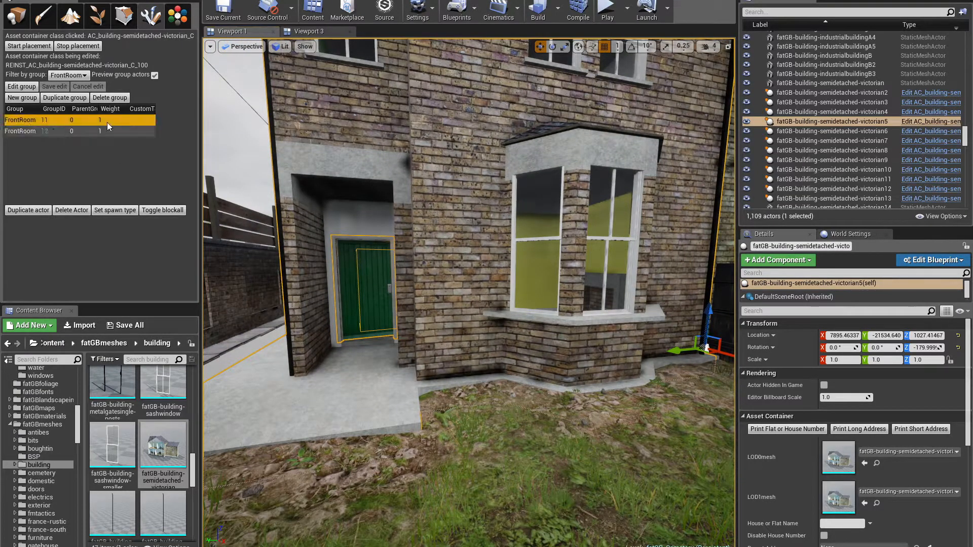
pyautogui.click(60, 100)
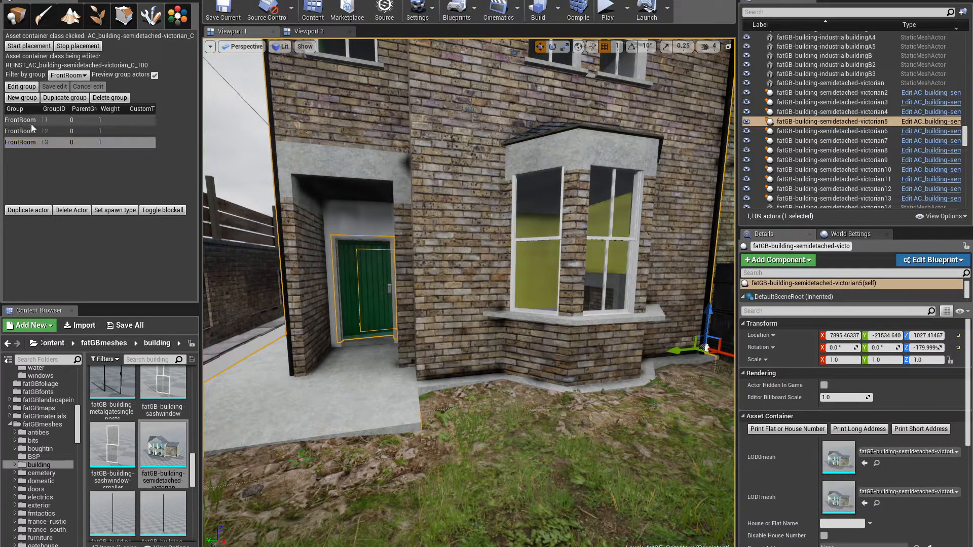
pyautogui.click(71, 144)
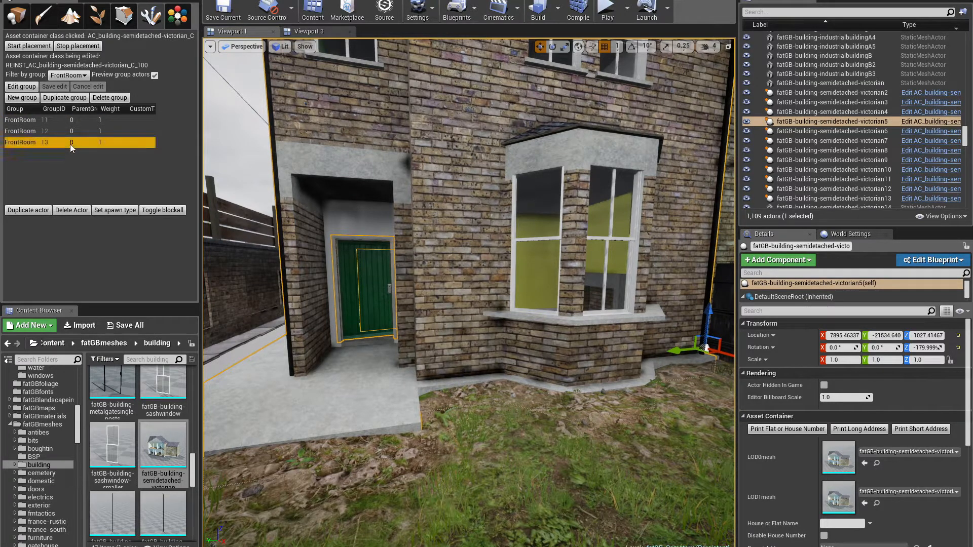
pyautogui.click(75, 144)
pyautogui.write('11')
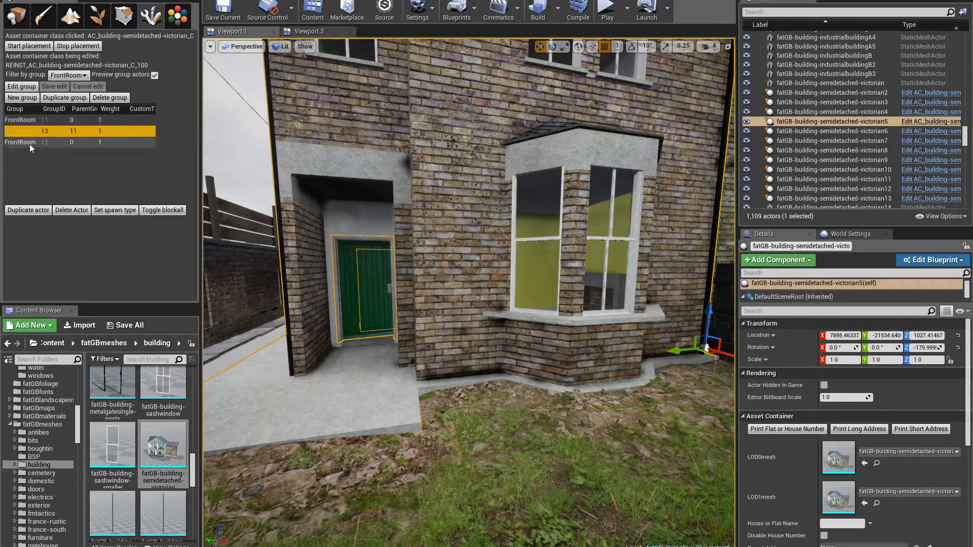
# Add a new FrontRoom group and set its parent group to 11.
pyautogui.press('Return')
pyautogui.click(75, 131)
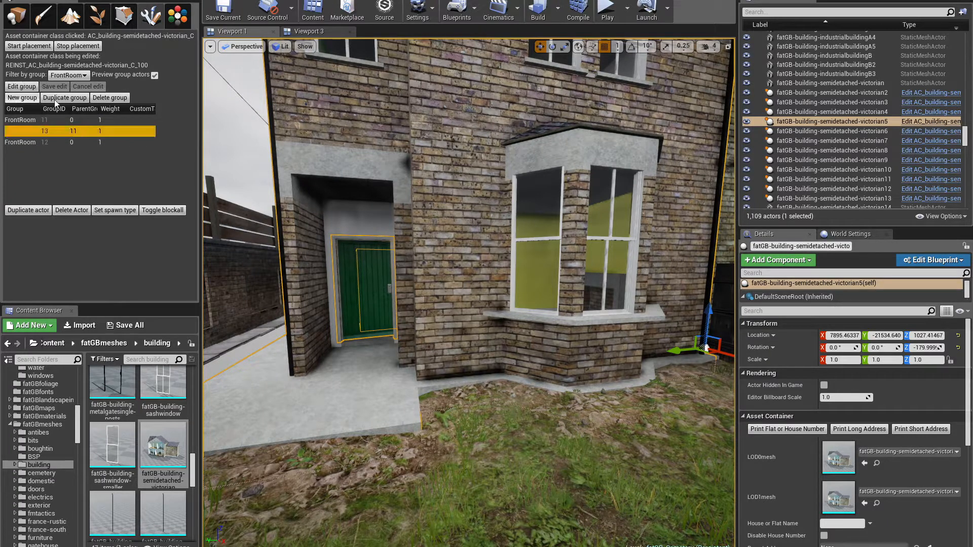
pyautogui.click(20, 101)
pyautogui.click(71, 153)
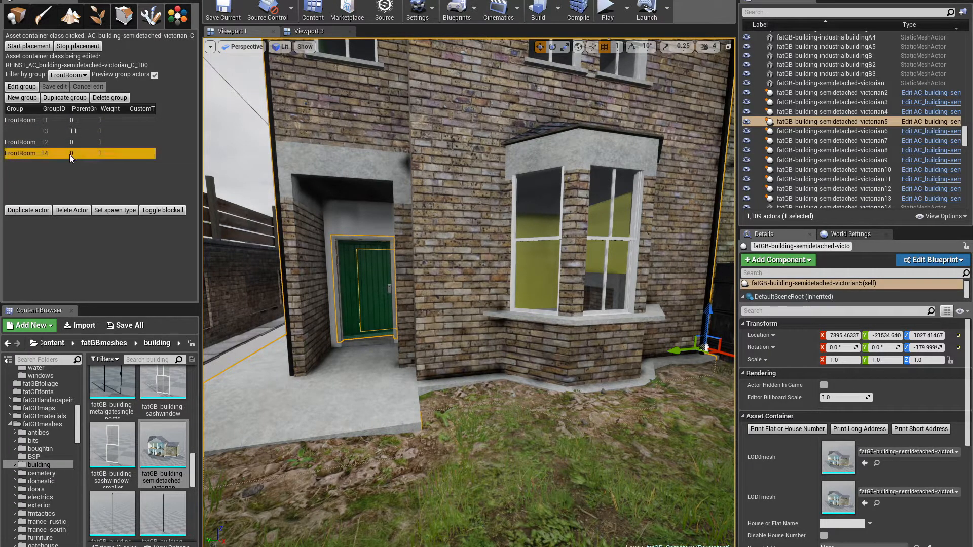
pyautogui.click(75, 156)
pyautogui.write('11')
pyautogui.press('Return')
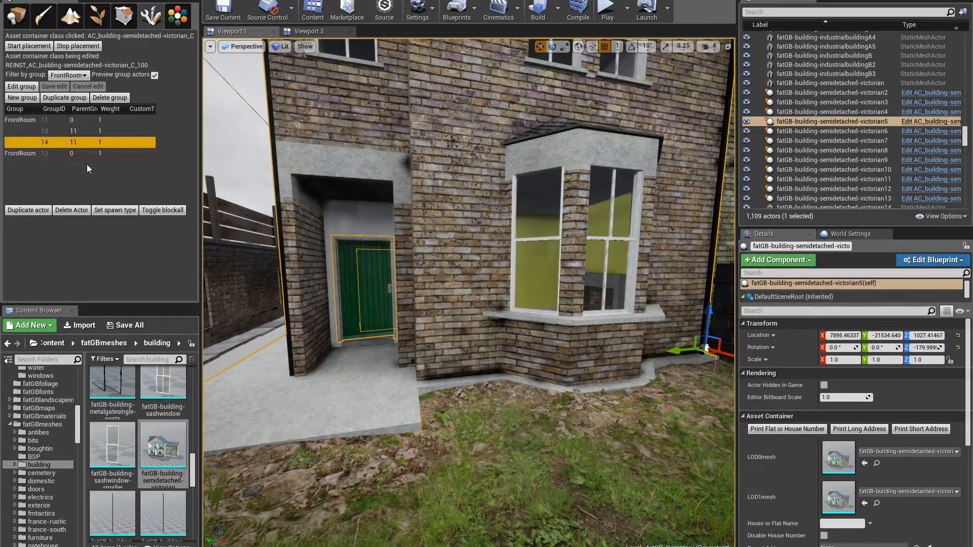
# Delete child group 14 from under FrontRoom group 11.
pyautogui.click(22, 134)
pyautogui.click(20, 121)
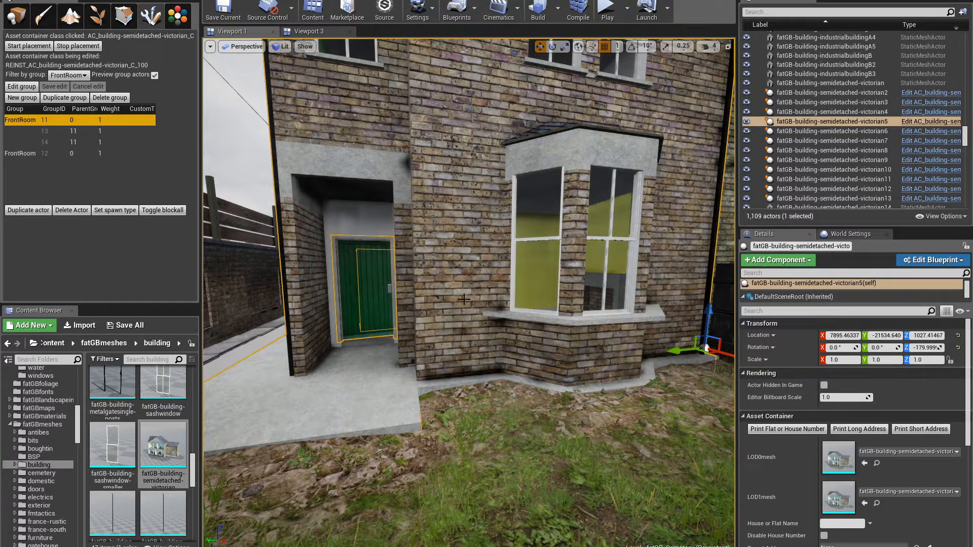
pyautogui.click(41, 142)
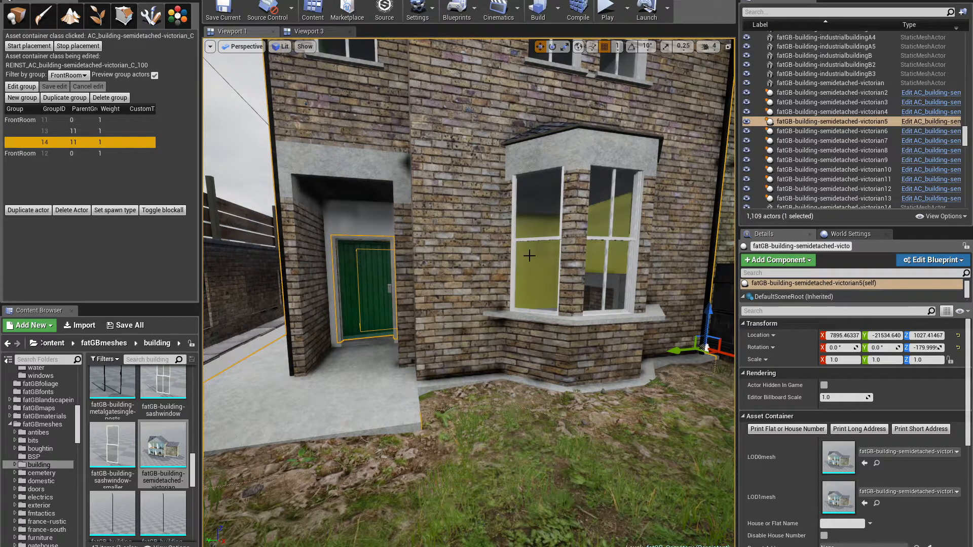
pyautogui.press('w')
pyautogui.moveTo(526, 290); pyautogui.dragTo(525, 289, button='right')
pyautogui.press('s')
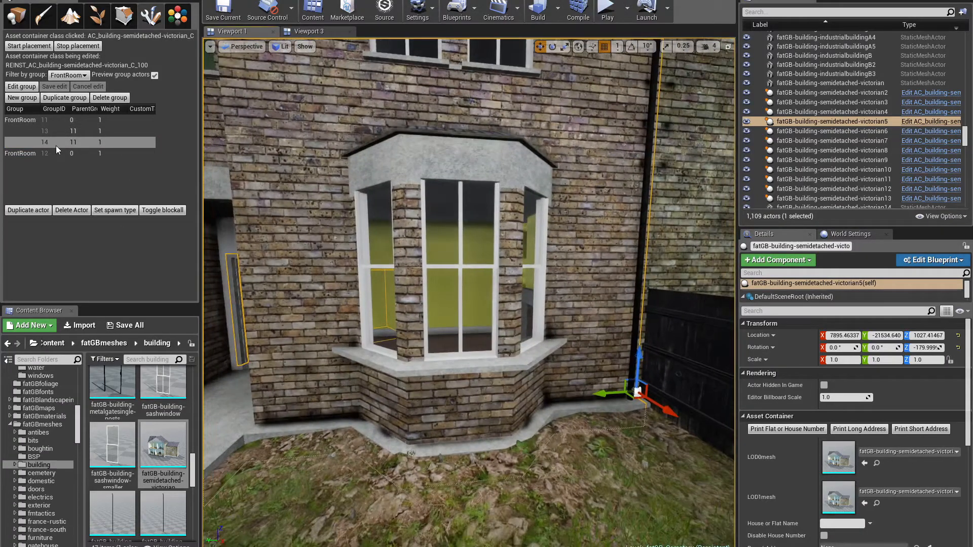
pyautogui.click(124, 98)
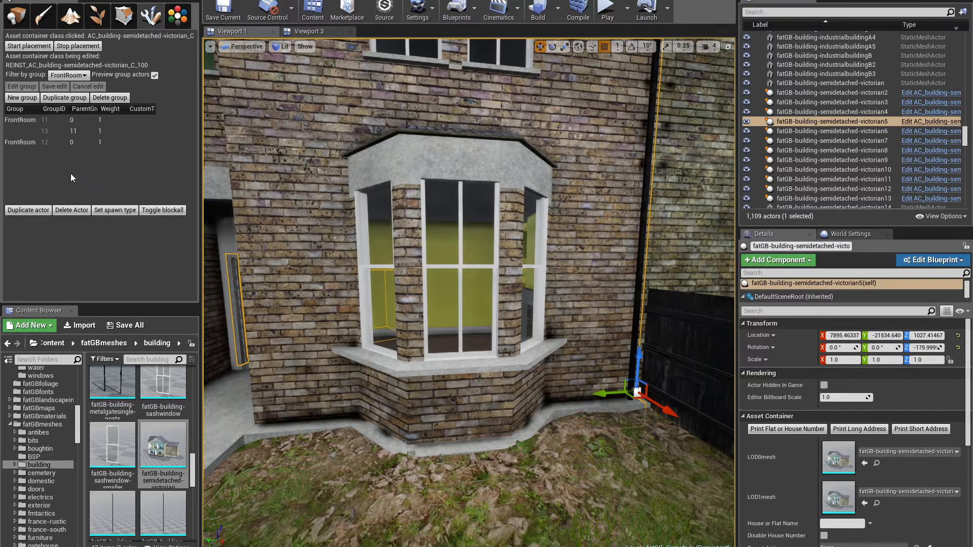
# Check the weights of FrontRoom groups 11, 13 and 12 one by one and clear the selection.
pyautogui.click(104, 120)
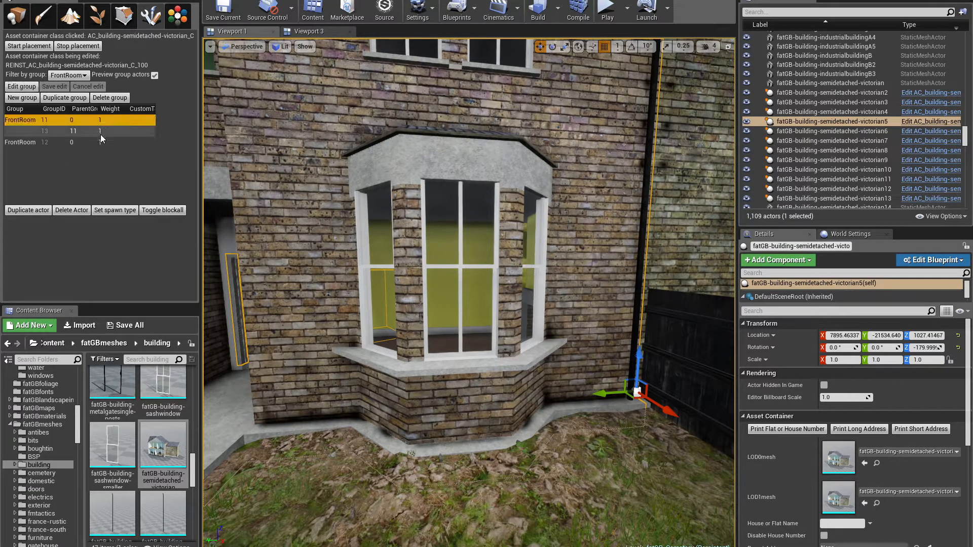
pyautogui.click(101, 132)
pyautogui.click(100, 143)
pyautogui.click(93, 162)
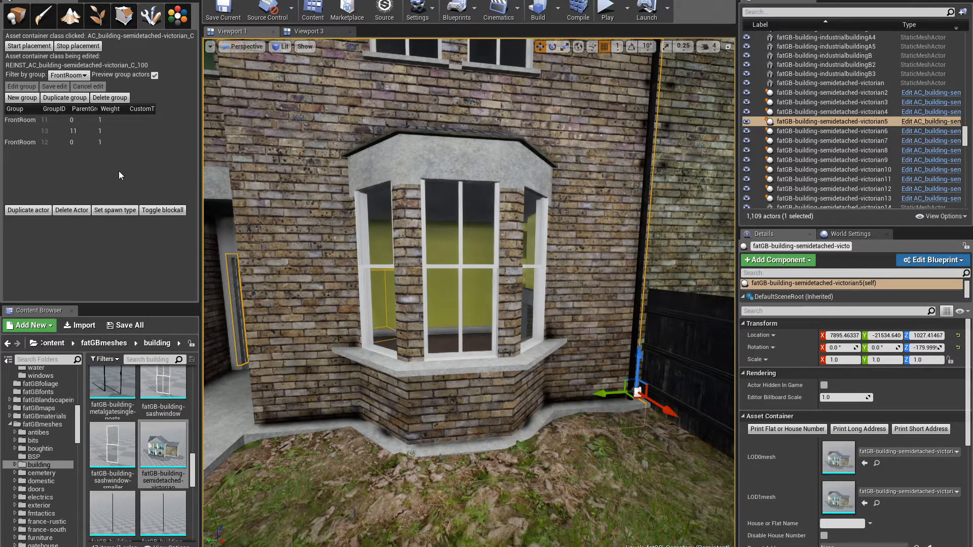
# Switch to Visual Studio and review the delegate declarations, column widgets and commit handlers in SGroupListRow.cpp.
pyautogui.hotkey('alt', 'Tab')
pyautogui.scroll(3, 243, 211)
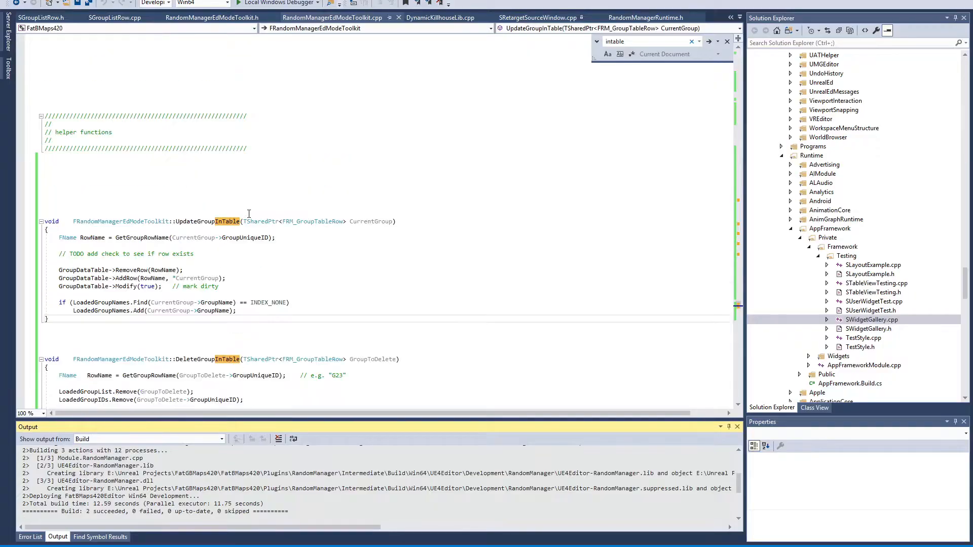
pyautogui.click(43, 18)
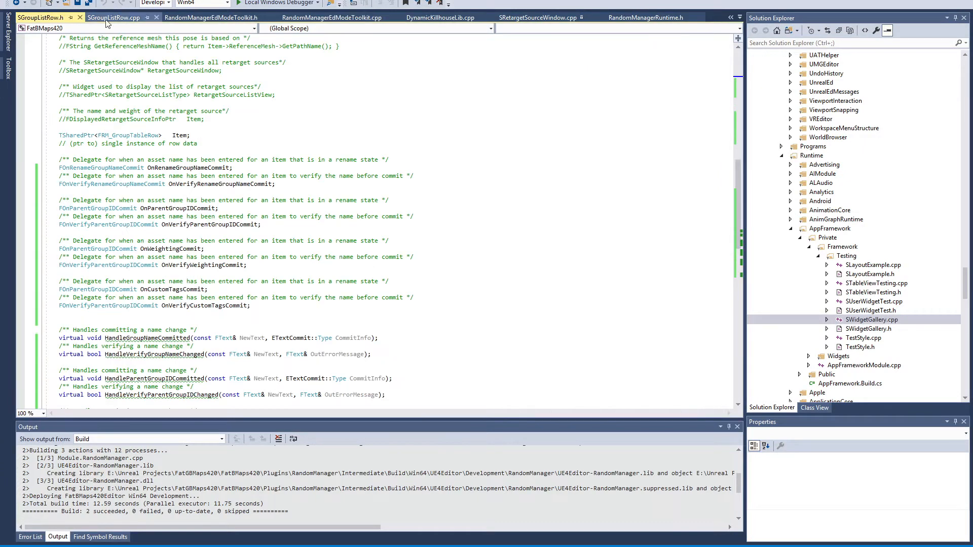
pyautogui.click(113, 19)
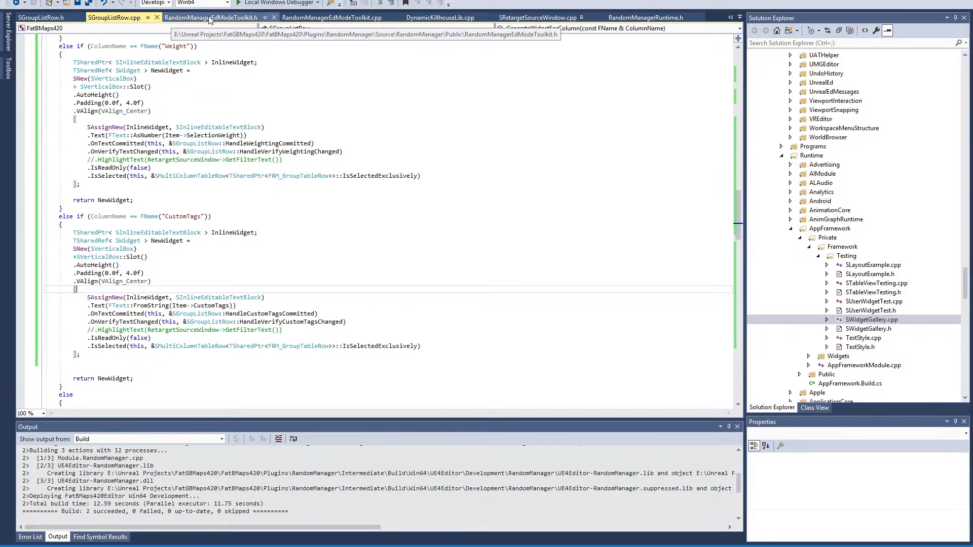
pyautogui.scroll(20, 216, 215)
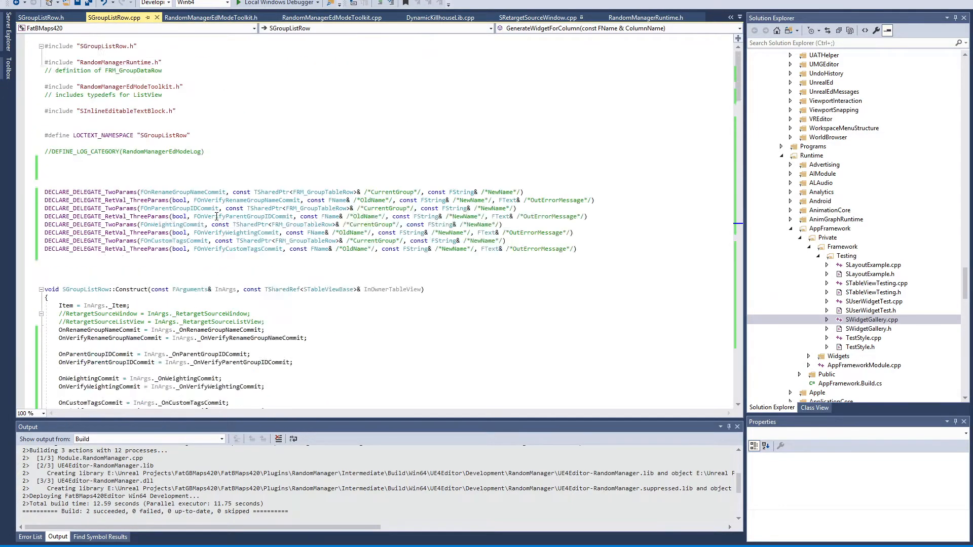
pyautogui.scroll(-18, 168, 157)
pyautogui.scroll(-20, 165, 154)
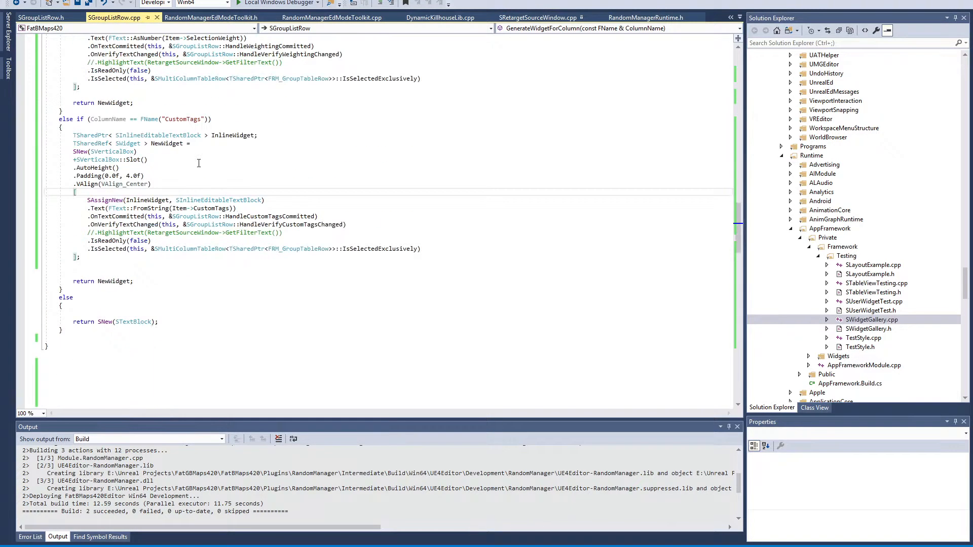
pyautogui.scroll(20, 199, 162)
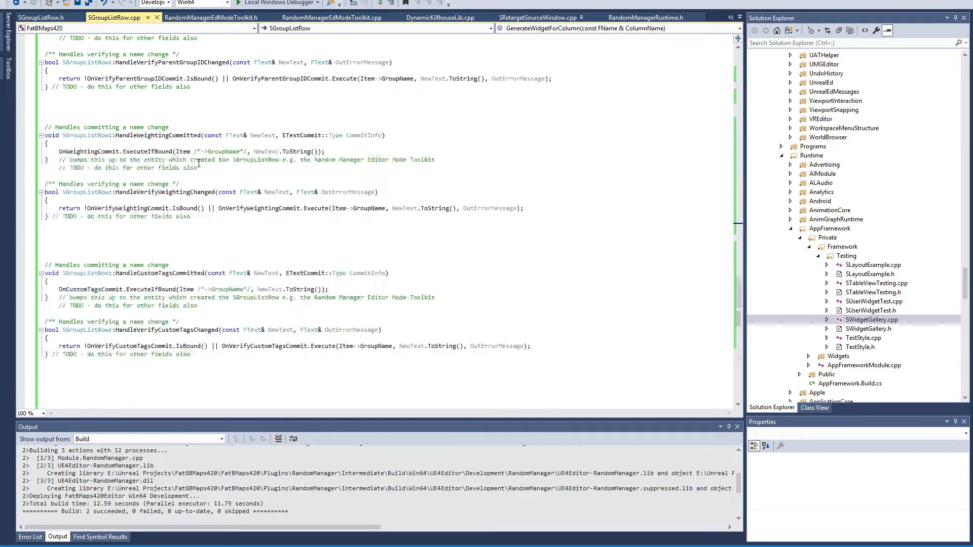
pyautogui.scroll(12, 198, 163)
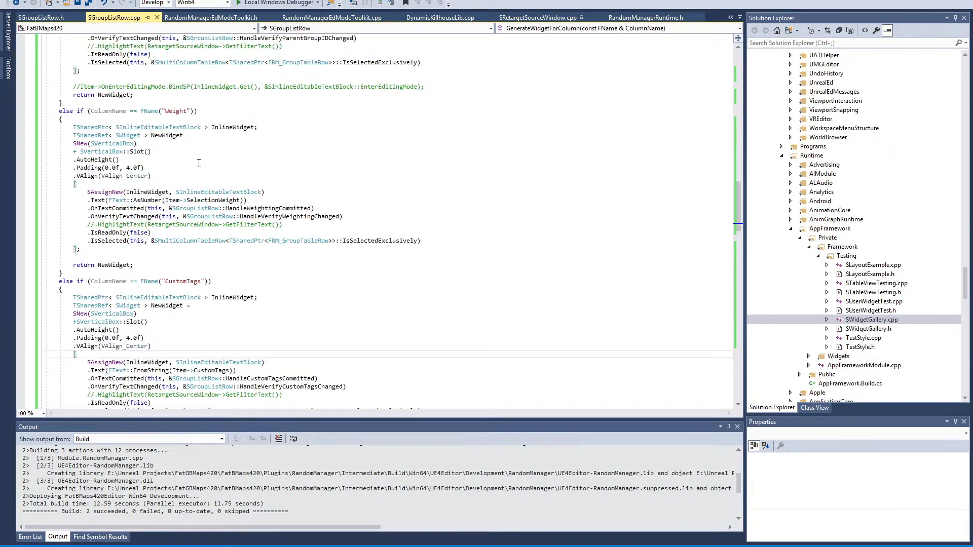
pyautogui.scroll(20, 198, 162)
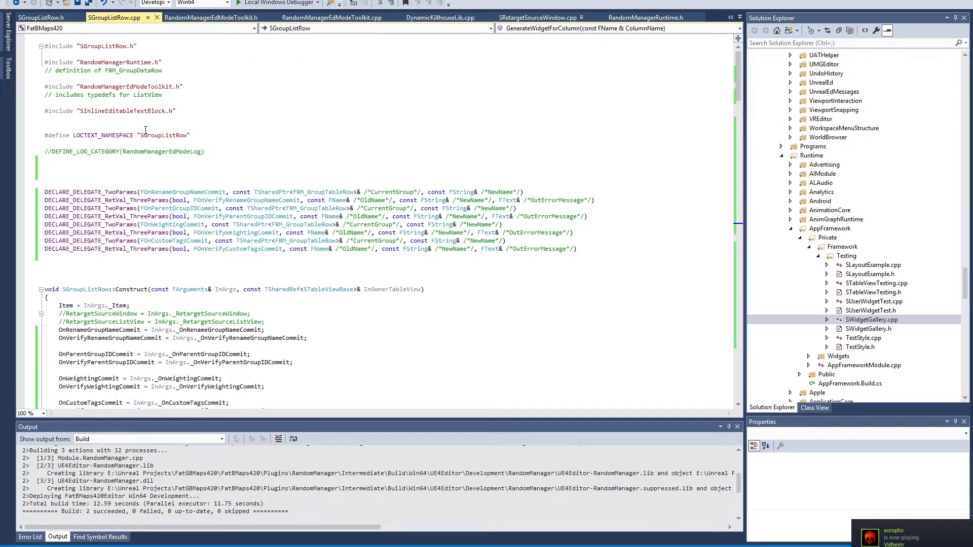
pyautogui.click(120, 166)
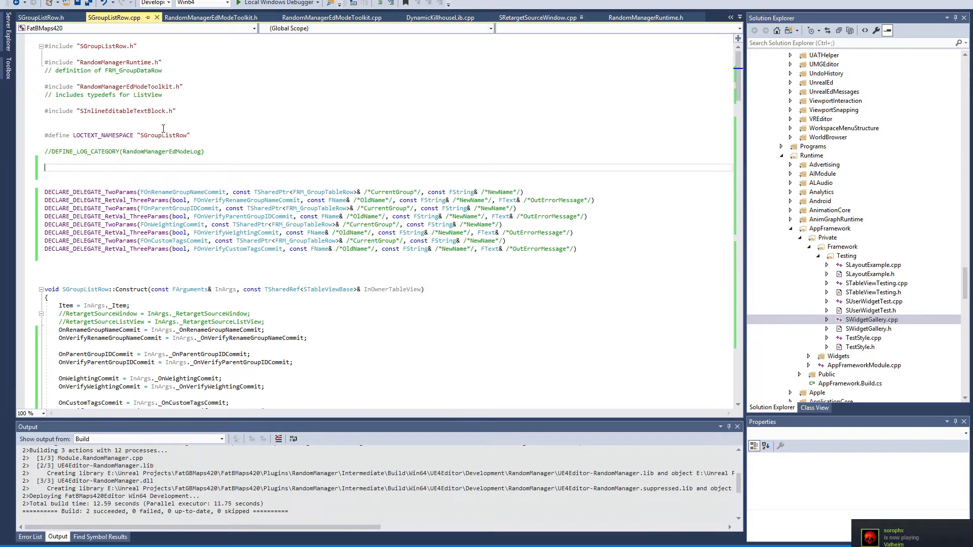
# Review the defines in RandomManagerEdModeToolkit.h and the group table helper functions in RandomManagerEdModeToolkit.cpp.
pyautogui.click(199, 17)
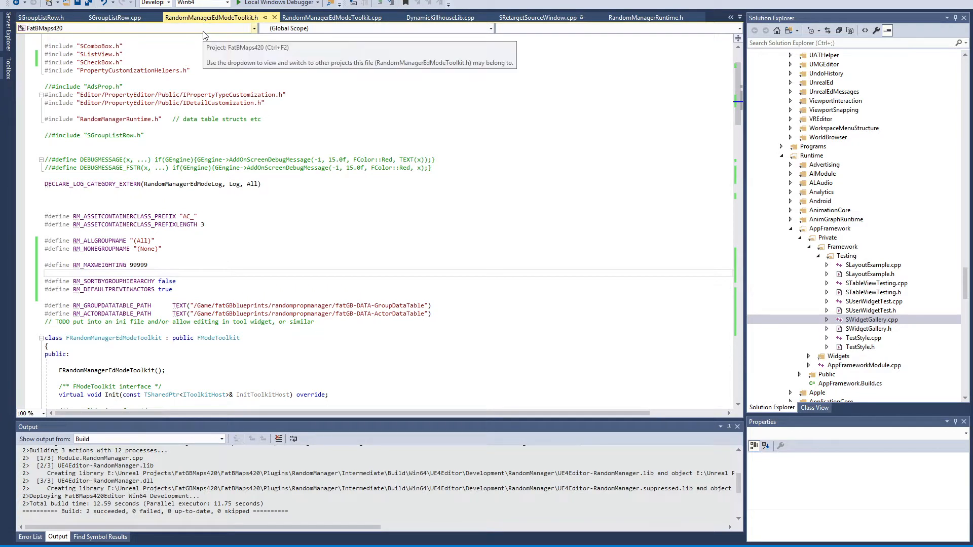
pyautogui.click(319, 17)
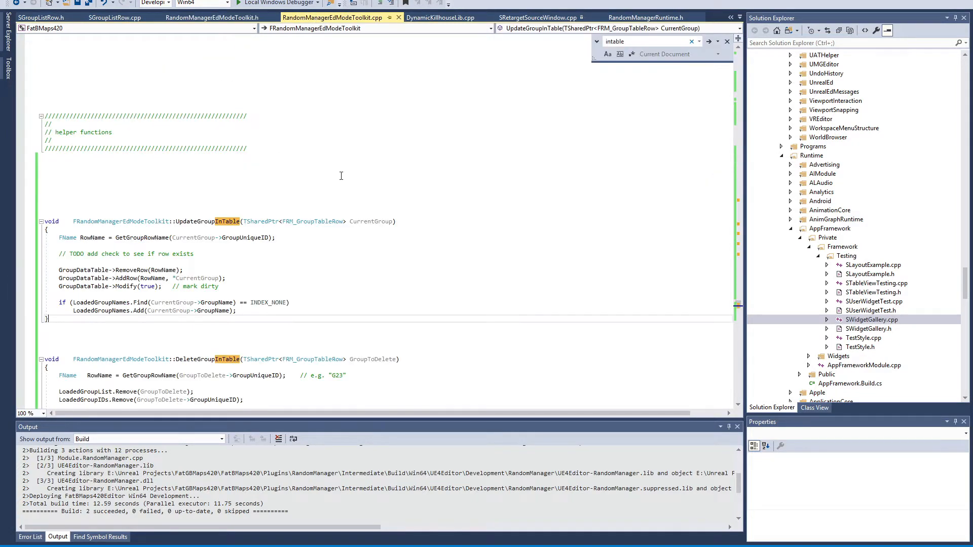
pyautogui.scroll(-20, 304, 204)
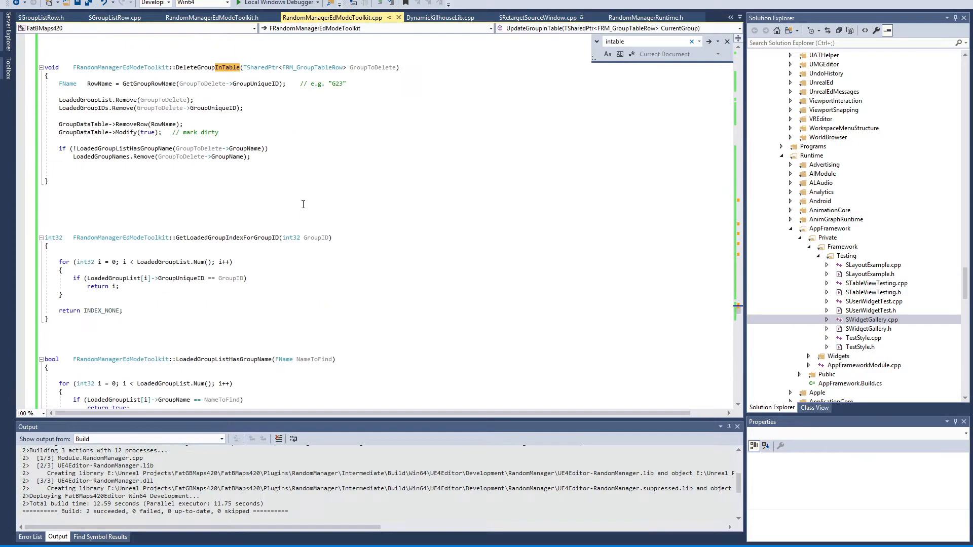
pyautogui.scroll(20, 303, 203)
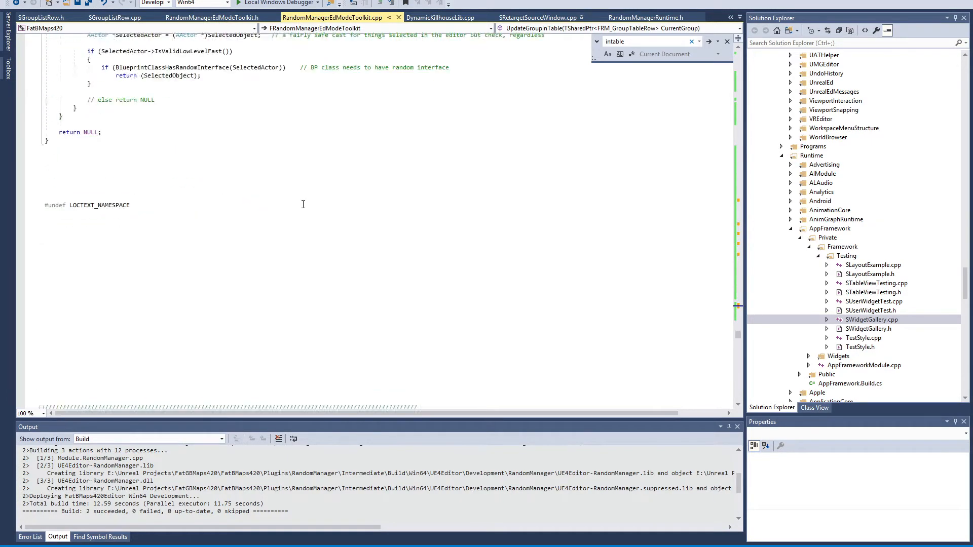
pyautogui.scroll(-10, 303, 203)
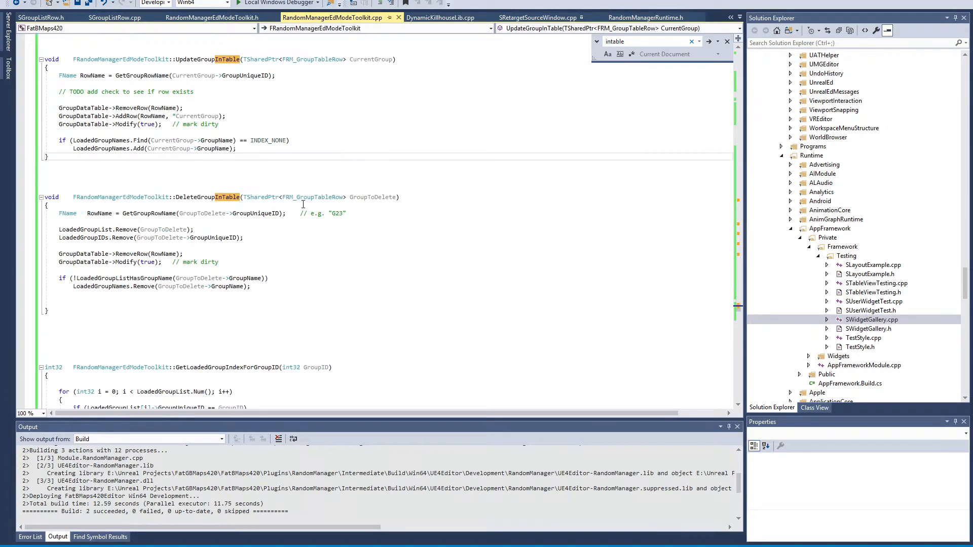
pyautogui.scroll(5, 304, 204)
pyautogui.scroll(20, 303, 204)
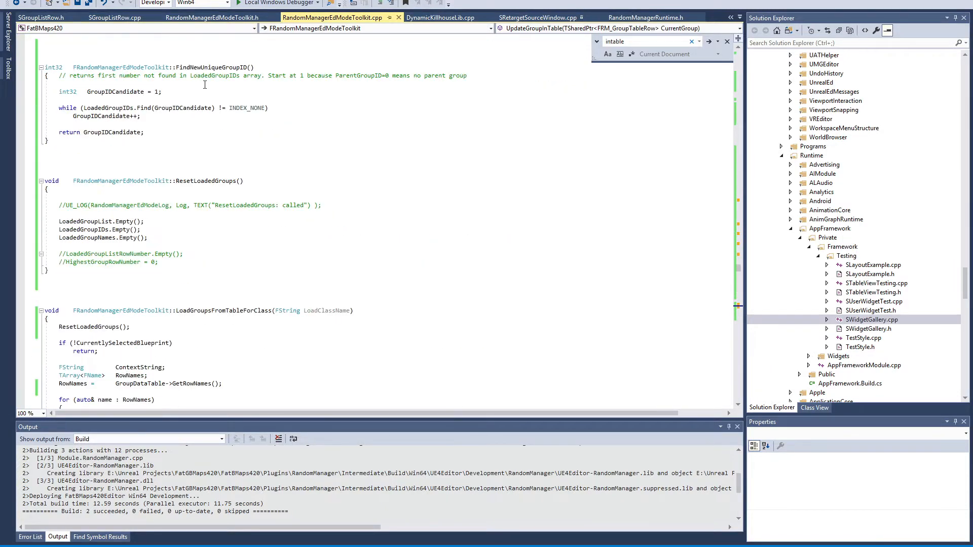
# Search RandomManagerEdModeToolkit.cpp for "onveri" and read through the commit and verify functions for group name, parent group ID and weighting.
pyautogui.click(210, 118)
pyautogui.hotkey('ctrl', 'f')
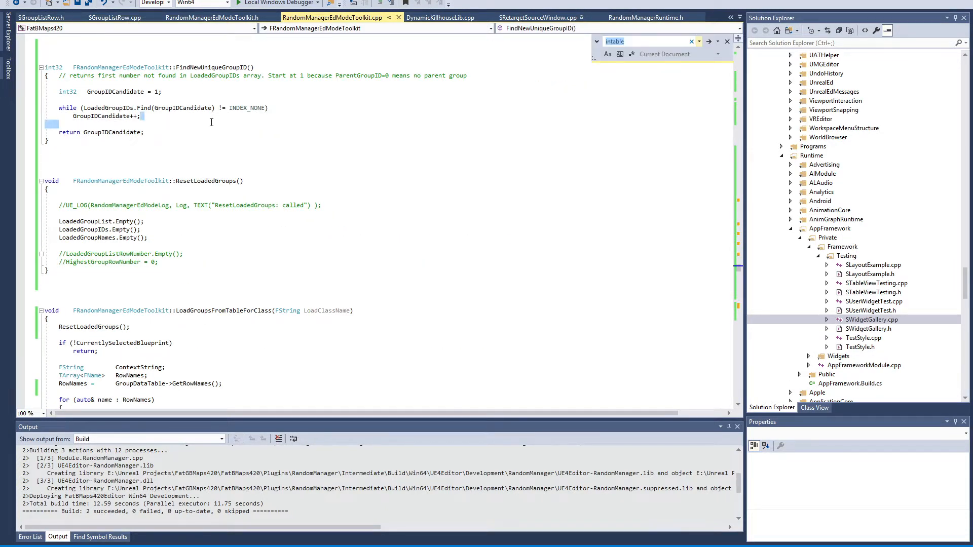
pyautogui.write('onveri')
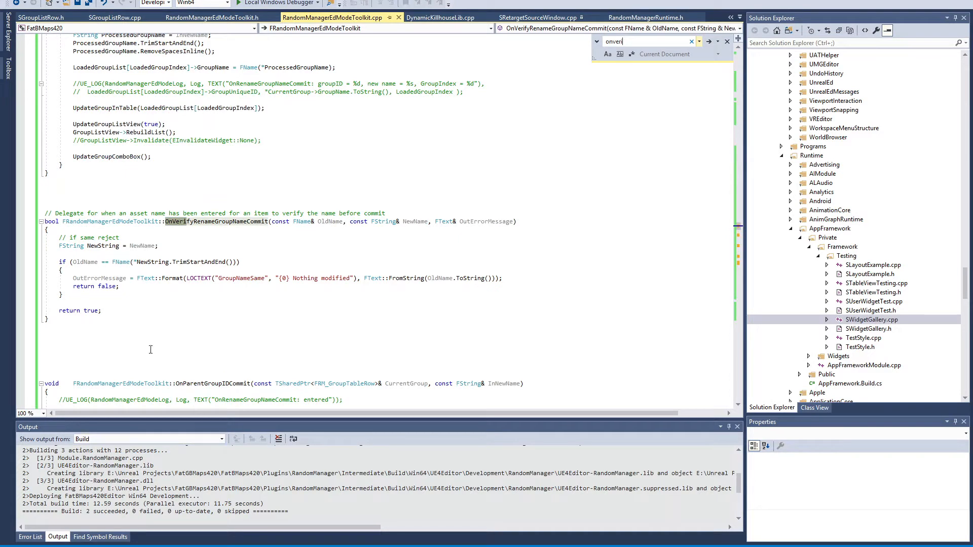
pyautogui.click(152, 335)
pyautogui.scroll(12, 157, 324)
pyautogui.scroll(-15, 167, 304)
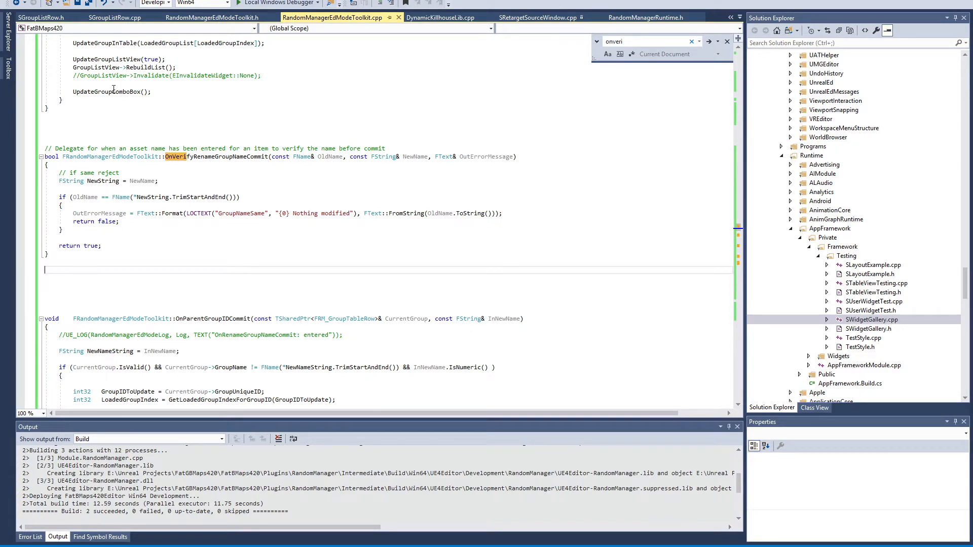
pyautogui.scroll(-20, 151, 182)
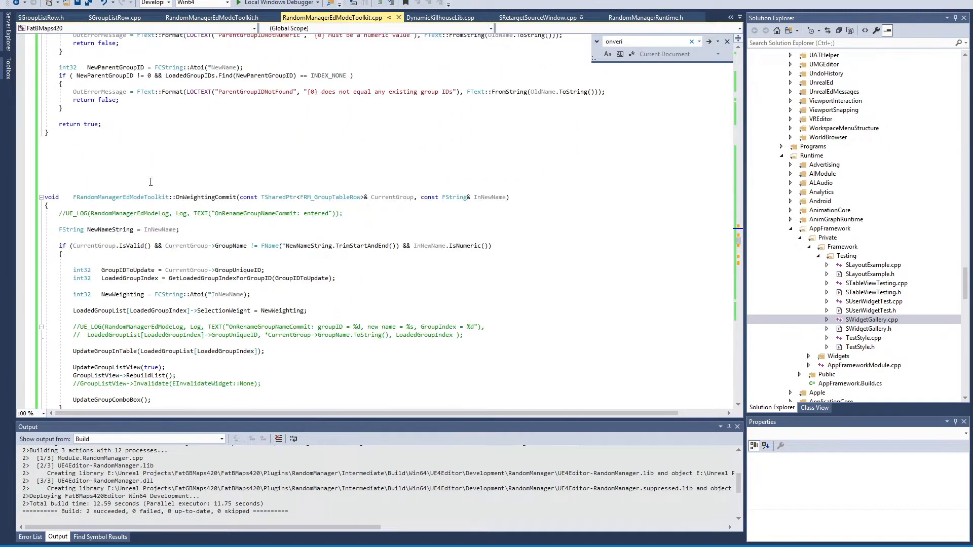
pyautogui.scroll(-9, 150, 182)
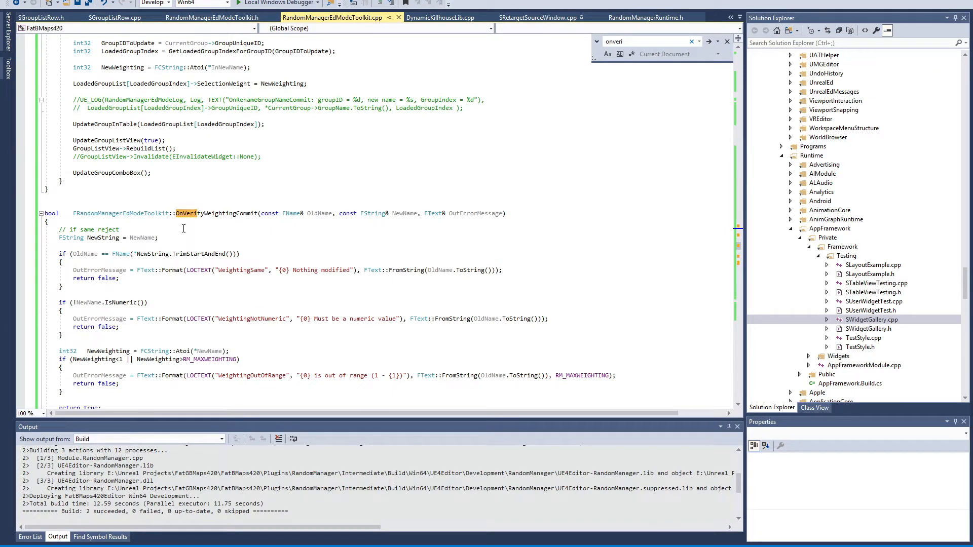
# Examine the delegate declarations, Slate arguments and events, and private delegate members in SGroupListRow.h.
pyautogui.click(40, 17)
pyautogui.scroll(15, 266, 217)
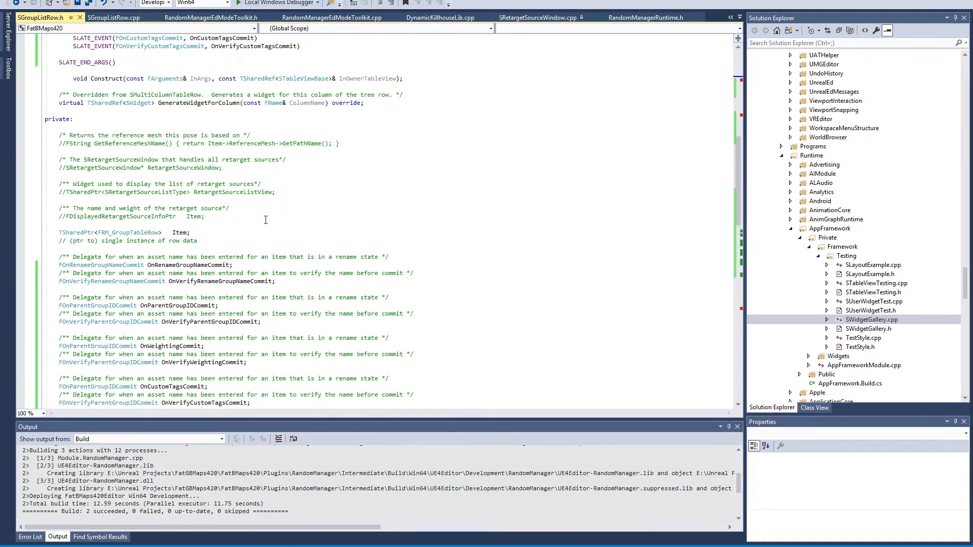
pyautogui.moveTo(151, 159); pyautogui.dragTo(419, 223)
pyautogui.scroll(-5, 285, 177)
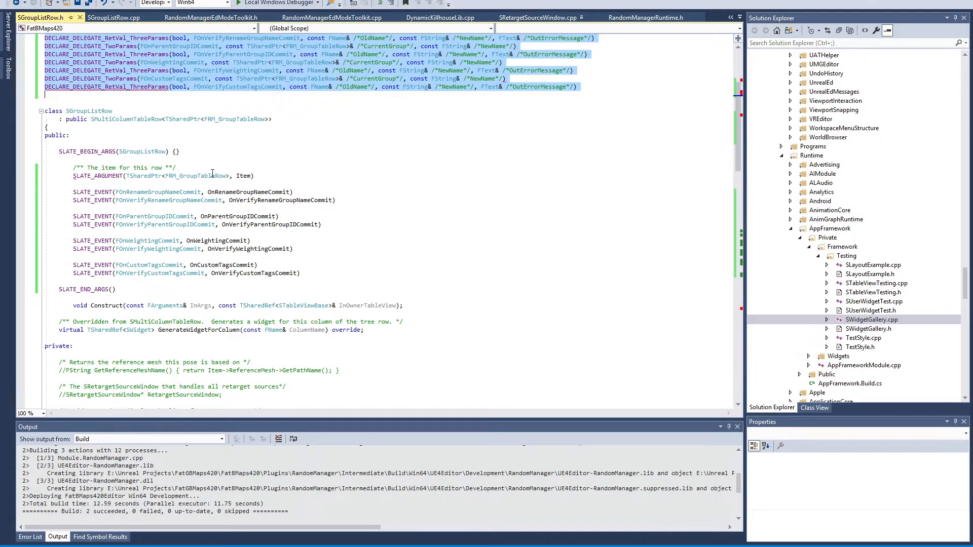
pyautogui.moveTo(101, 176); pyautogui.dragTo(311, 272)
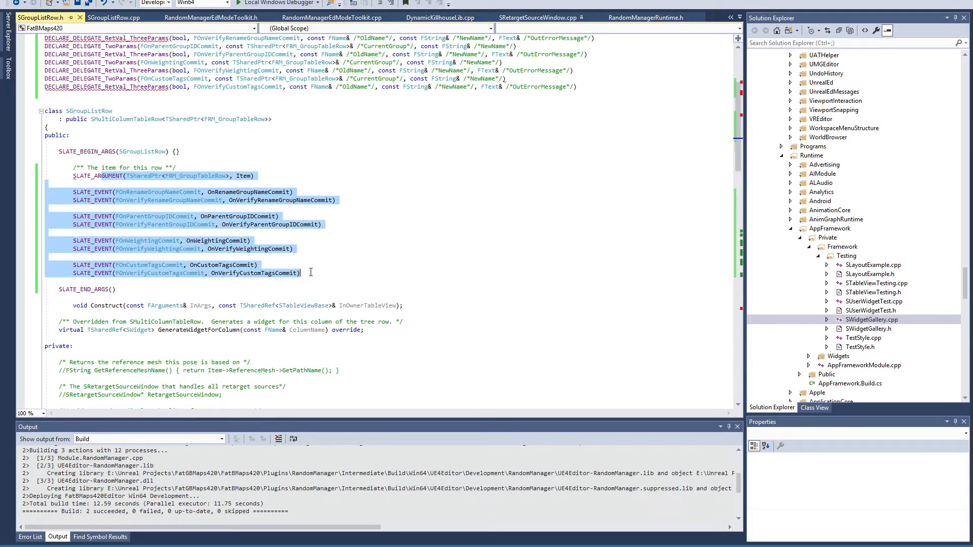
pyautogui.click(350, 281)
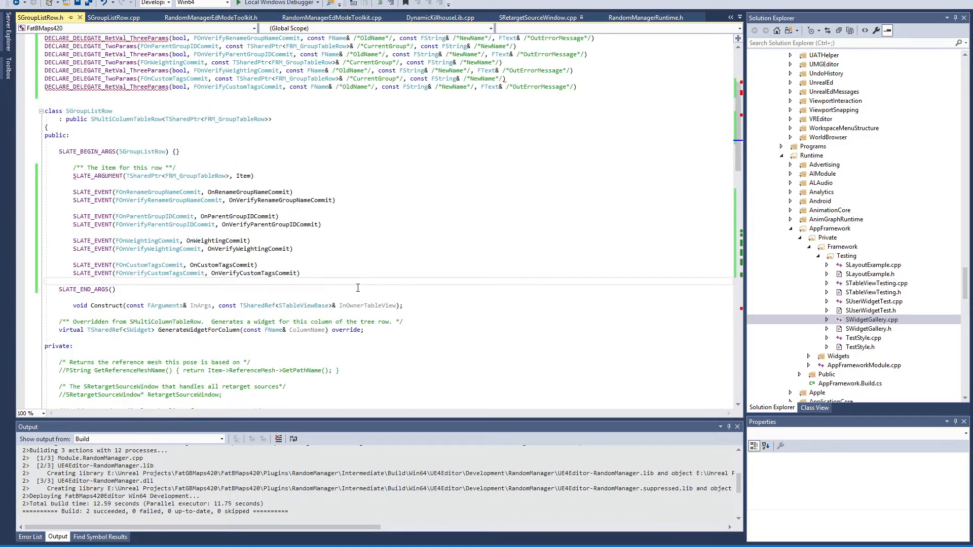
pyautogui.moveTo(304, 274)
pyautogui.mouseDown()
pyautogui.moveTo(172, 265)
pyautogui.moveTo(78, 168)
pyautogui.moveTo(162, 194)
pyautogui.moveTo(301, 273)
pyautogui.mouseUp()
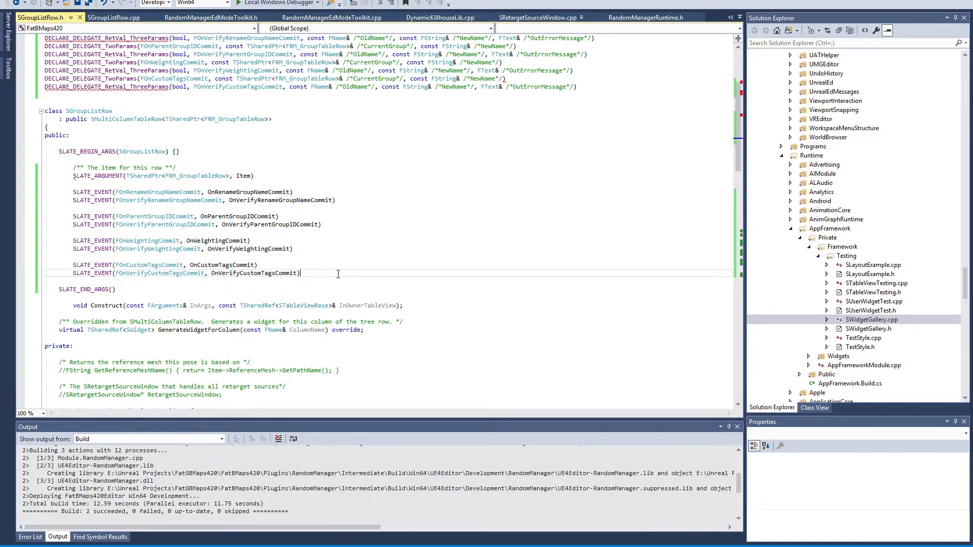
pyautogui.scroll(-8, 338, 274)
pyautogui.scroll(-4, 329, 271)
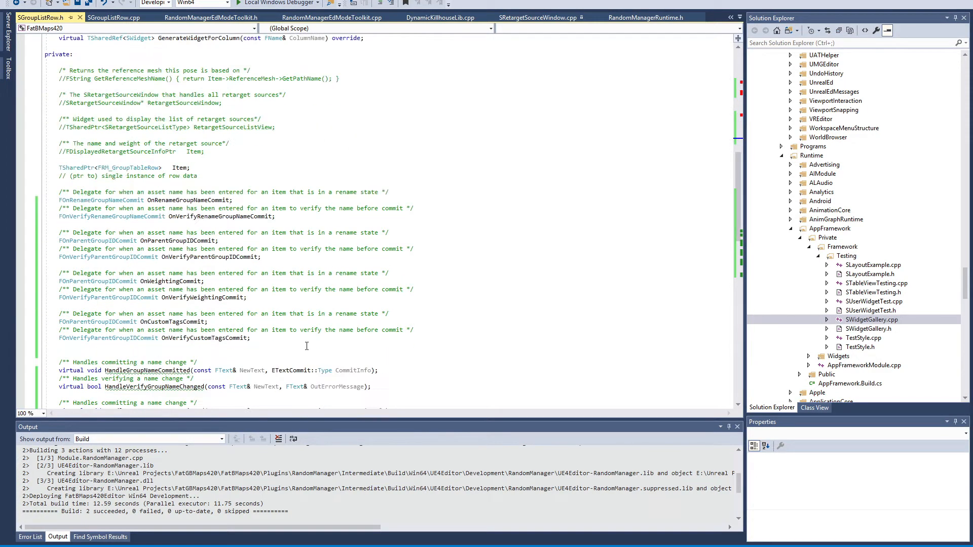
# Read through the rest of SGroupListRow.h and go back to the delegate declarations at its start.
pyautogui.moveTo(307, 347); pyautogui.dragTo(59, 192)
pyautogui.scroll(-20, 375, 323)
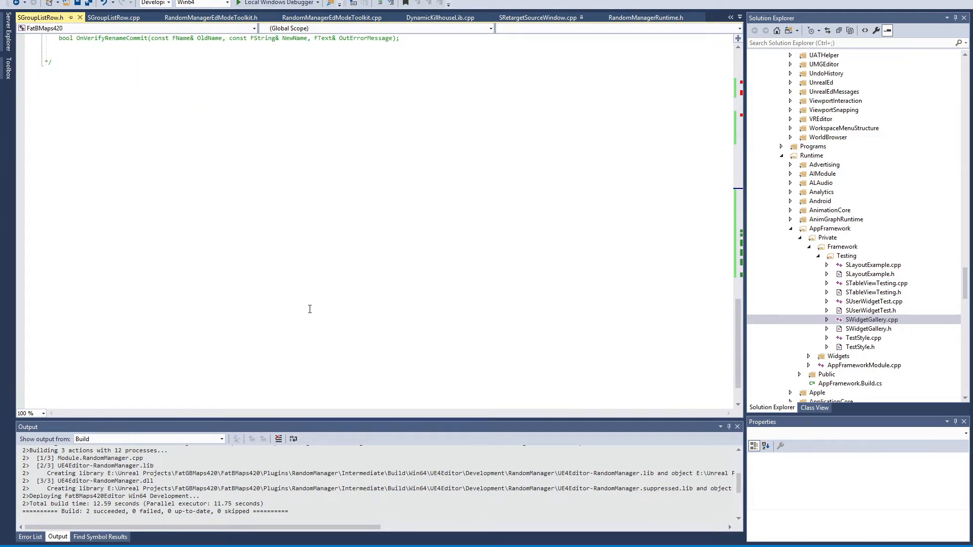
pyautogui.hotkey('ctrl', 'Home')
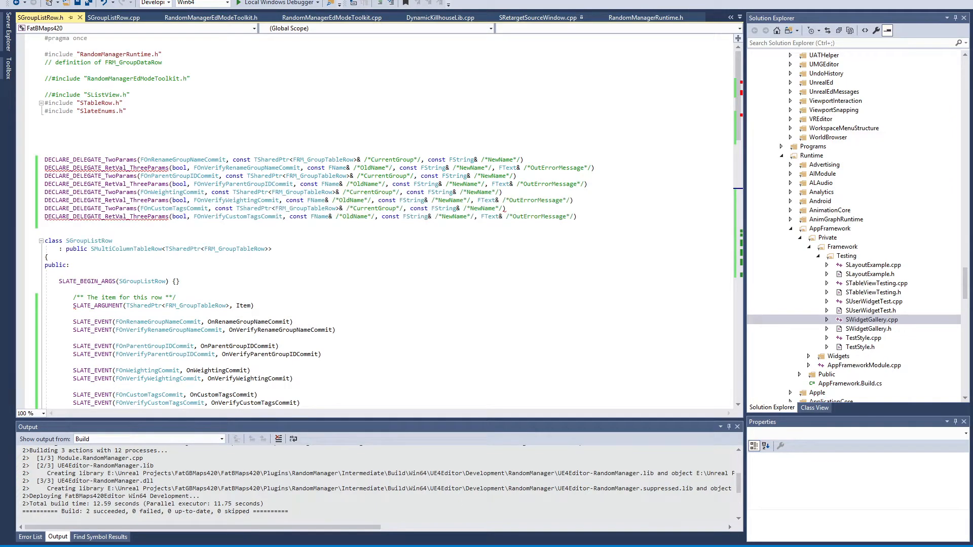
# Switch to Unreal Editor, select the FrontRoom group with ID 11, inspect the empty front room, then start a group edit and save it.
pyautogui.moveTo(543, 546)
pyautogui.click(653, 507)
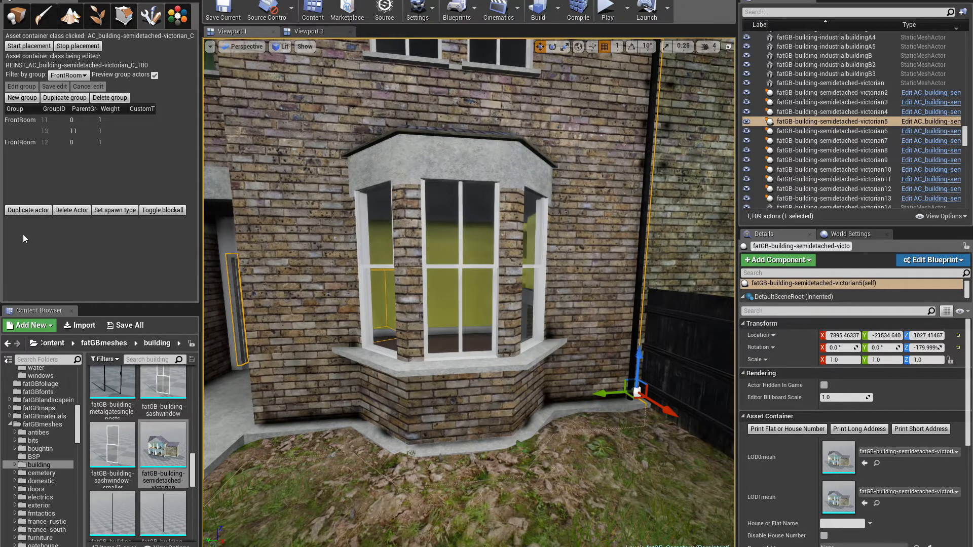
pyautogui.click(17, 120)
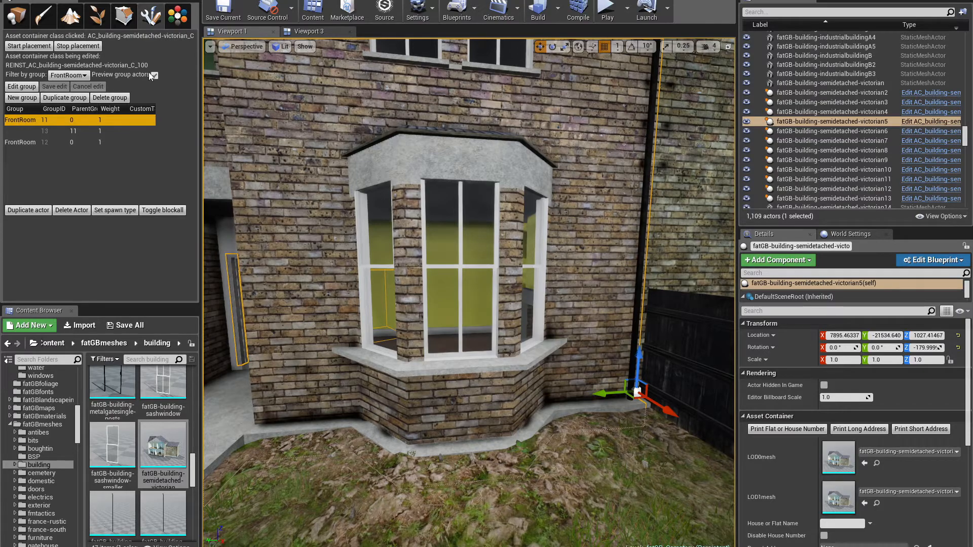
pyautogui.moveTo(321, 322); pyautogui.dragTo(325, 370)
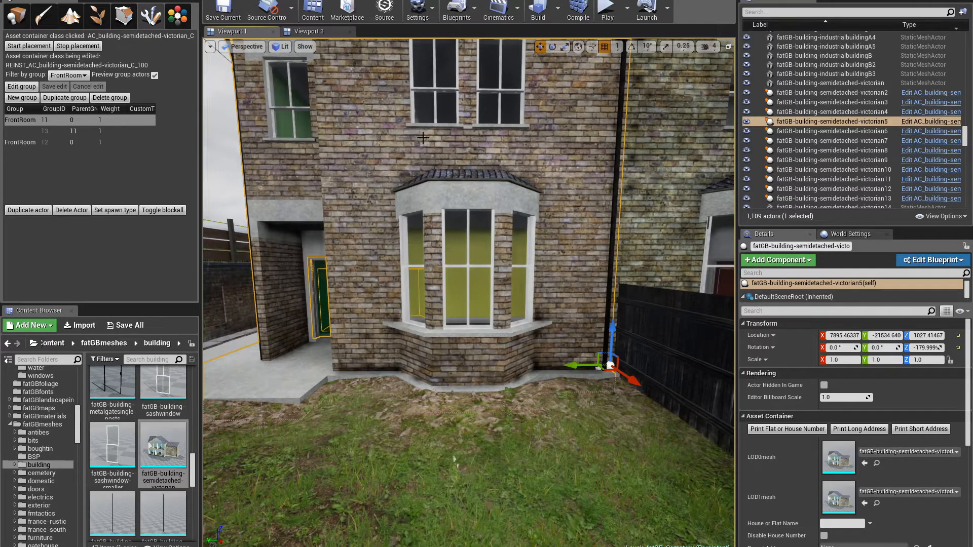
pyautogui.moveTo(422, 308); pyautogui.dragTo(427, 209)
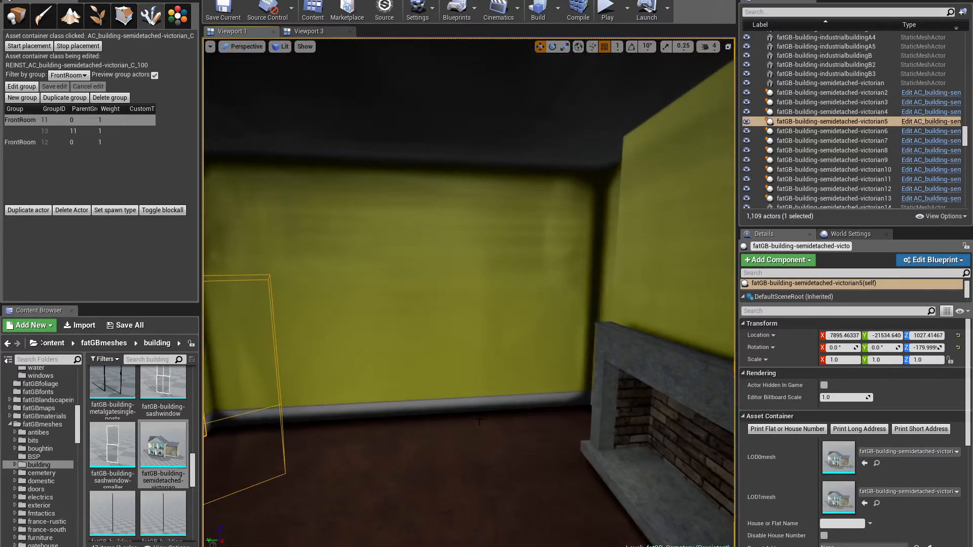
pyautogui.moveTo(431, 342); pyautogui.dragTo(405, 360, button='right')
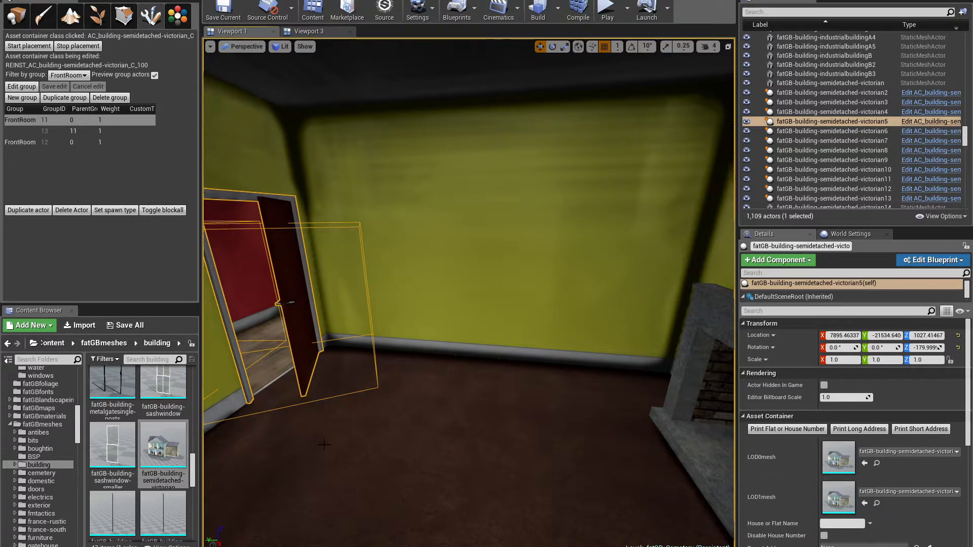
pyautogui.click(20, 87)
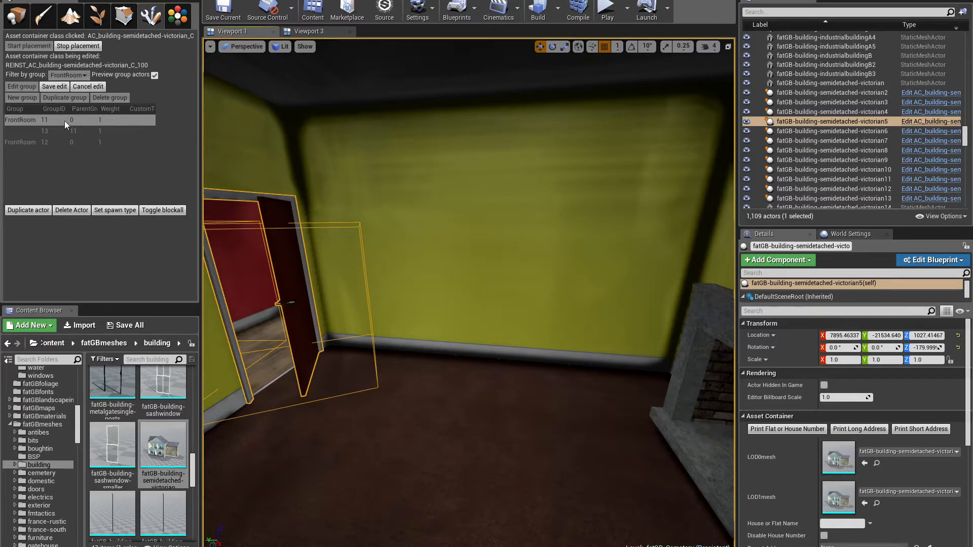
pyautogui.click(54, 87)
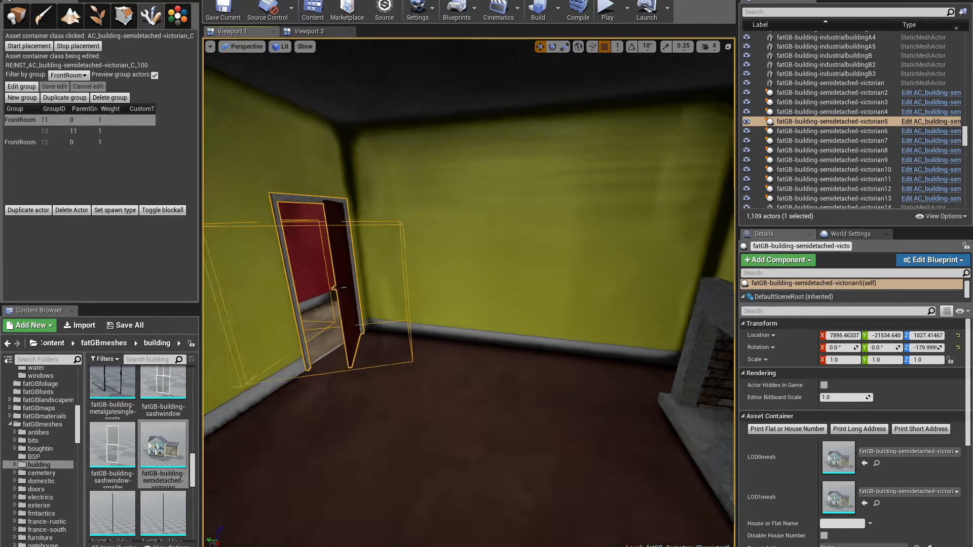
# Examine the front room's doorway and walls, then the brick front of the semi-detached house.
pyautogui.moveTo(469, 292); pyautogui.dragTo(448, 291, button='right')
pyautogui.press('s')
pyautogui.press('w')
pyautogui.press('w')
pyautogui.moveTo(530, 437); pyautogui.dragTo(575, 413, button='right')
pyautogui.press('s')
pyautogui.press('d')
pyautogui.press('w')
pyautogui.press('s')
pyautogui.press('a')
pyautogui.press('s')
pyautogui.press('s')
pyautogui.press('w')
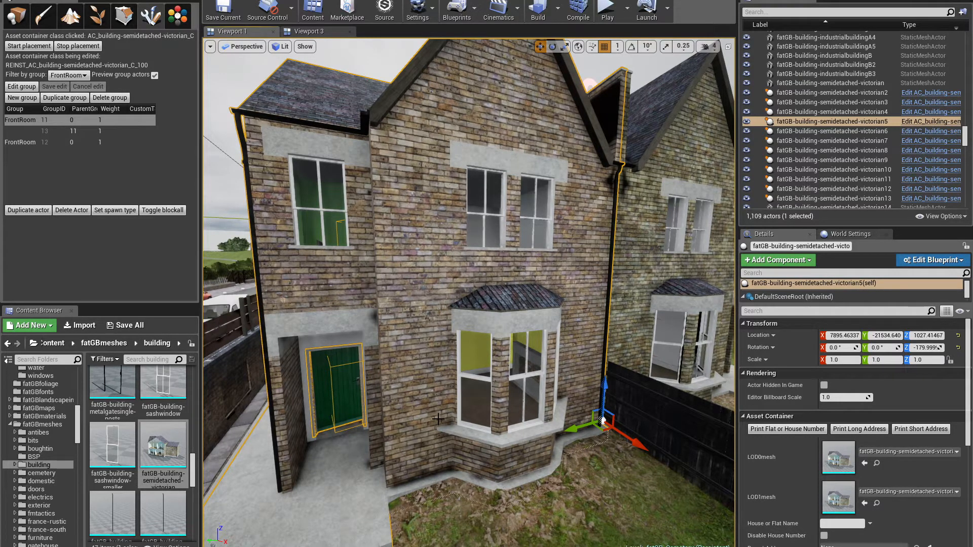
# Examine the house's hallway, interior doors and coloured rooms from inside.
pyautogui.press('s')
pyautogui.moveTo(435, 407); pyautogui.dragTo(451, 380, button='right')
pyautogui.press('w')
pyautogui.press('a')
pyautogui.press('w')
pyautogui.press('a')
pyautogui.press('s')
pyautogui.press('w')
pyautogui.press('w')
pyautogui.press('w')
pyautogui.press('w')
pyautogui.press('s')
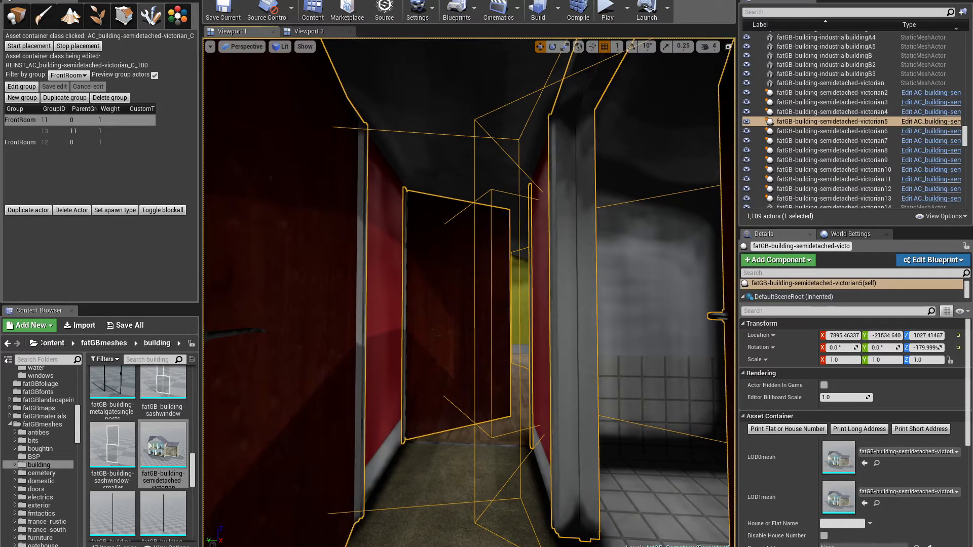
pyautogui.press('w')
pyautogui.moveTo(458, 320); pyautogui.dragTo(531, 295, button='right')
pyautogui.press('s')
pyautogui.moveTo(477, 330); pyautogui.dragTo(429, 329, button='right')
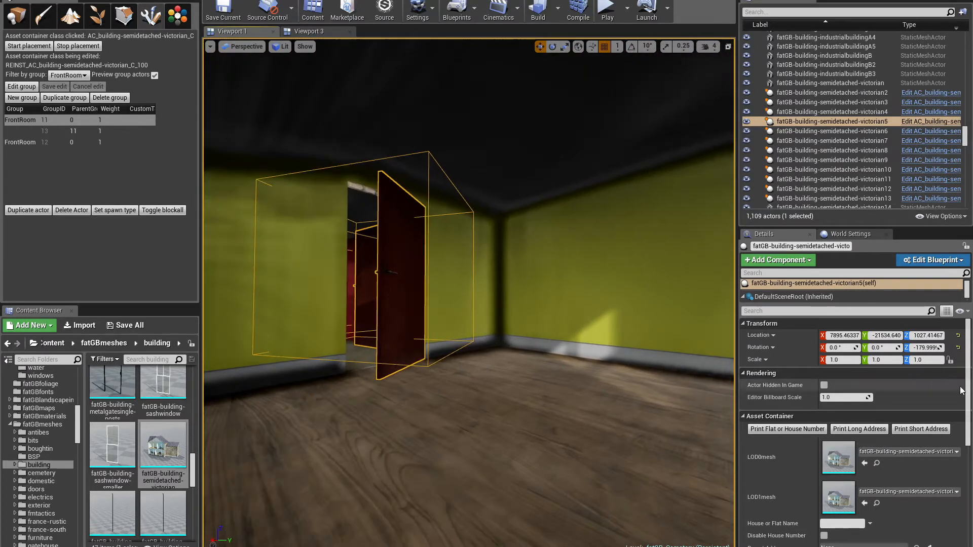
# Try setting the house's Z location to 102, and undo the location change.
pyautogui.click(937, 336)
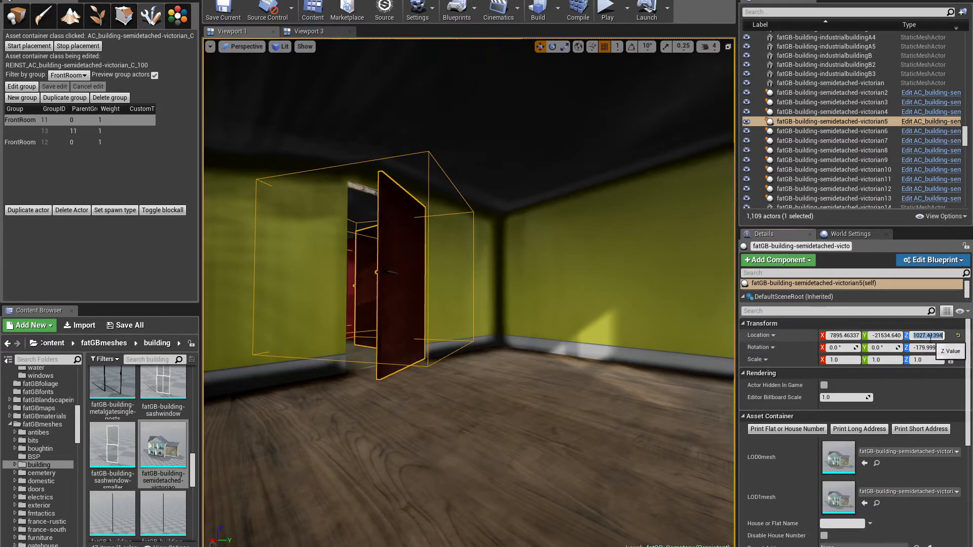
pyautogui.press('BackSpace')
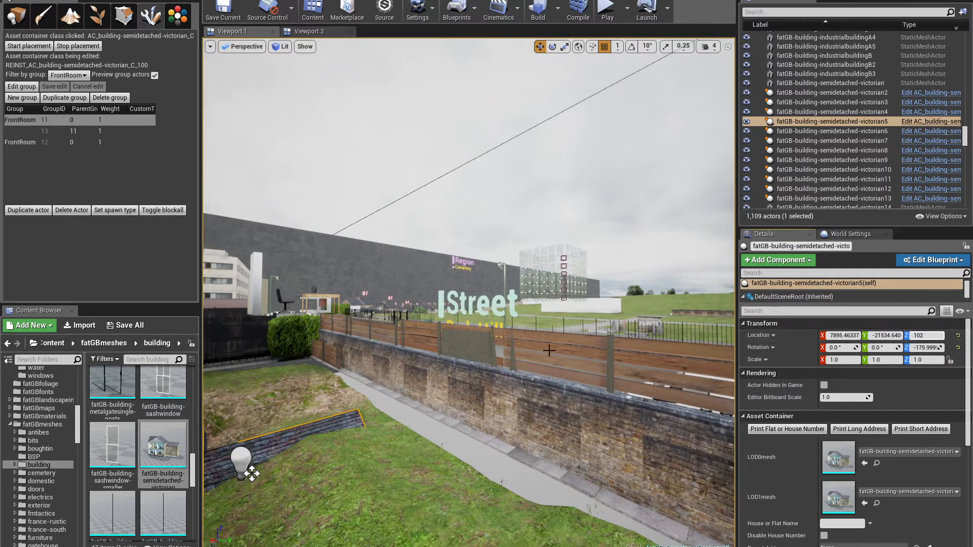
pyautogui.hotkey('ctrl', 'z')
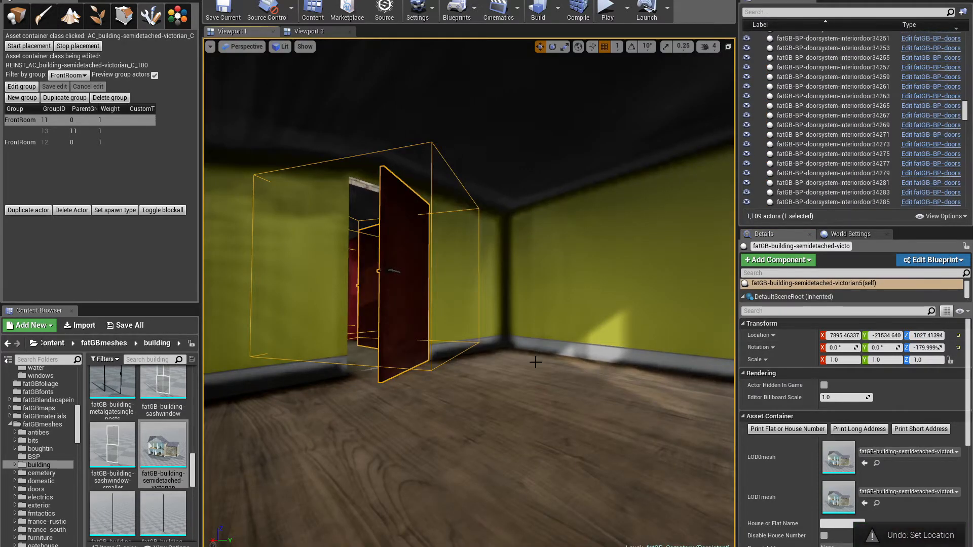
pyautogui.hotkey('ctrl', 'z')
# Try moving the house about 5 units along the Y axis from inside the room, and undo the move.
pyautogui.press('s')
pyautogui.moveTo(609, 344); pyautogui.dragTo(583, 345, button='right')
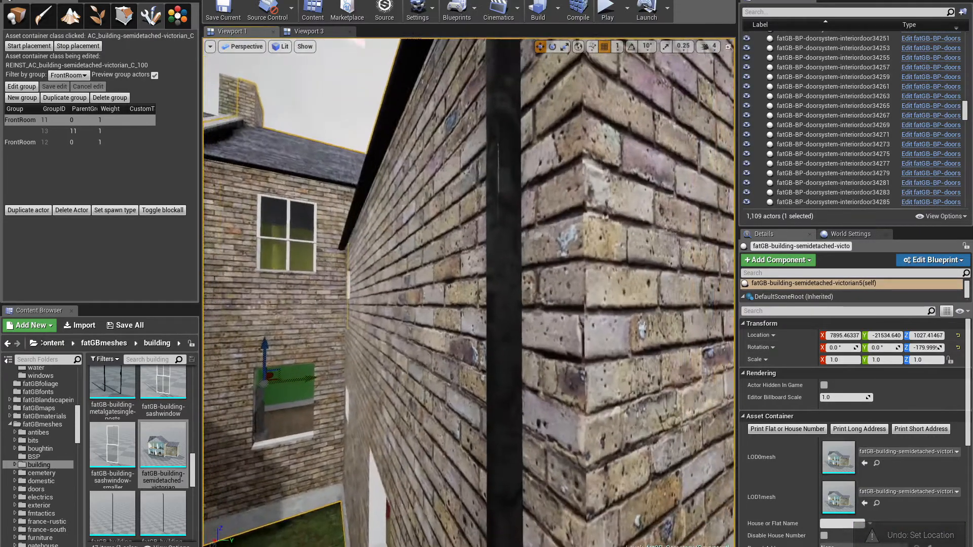
pyautogui.moveTo(507, 365); pyautogui.dragTo(469, 366, button='right')
pyautogui.press('w')
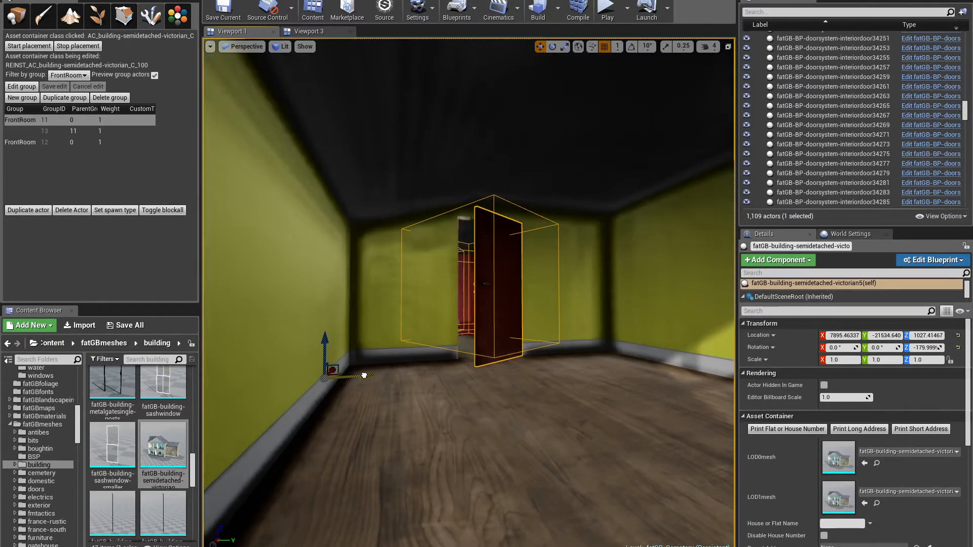
pyautogui.moveTo(364, 376); pyautogui.dragTo(366, 376)
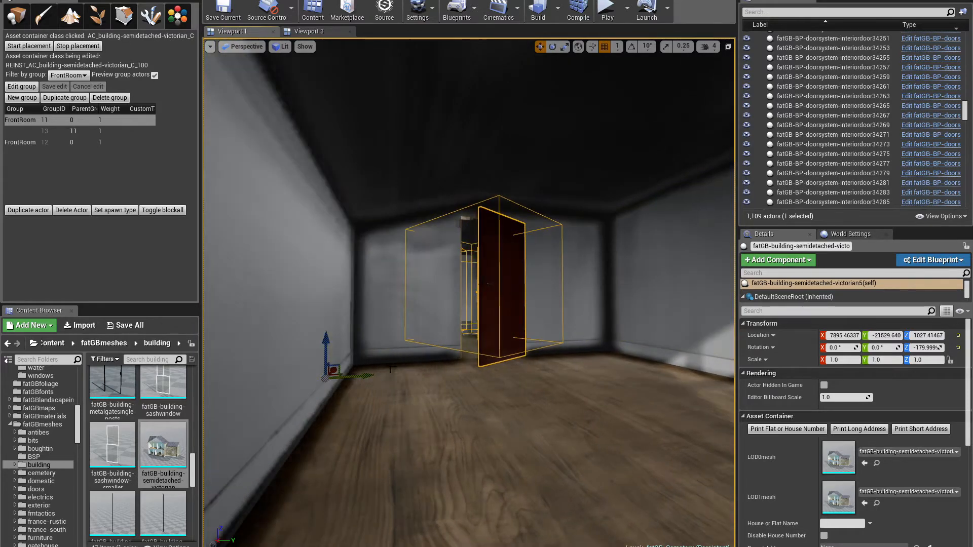
pyautogui.hotkey('ctrl', 'z')
# Leave the room, view both semi-detached fronts from outside, and select the adjoining house marked 205.
pyautogui.press('w')
pyautogui.moveTo(440, 416); pyautogui.dragTo(568, 485, button='right')
pyautogui.press('w')
pyautogui.press('q')
pyautogui.press('s')
pyautogui.press('e')
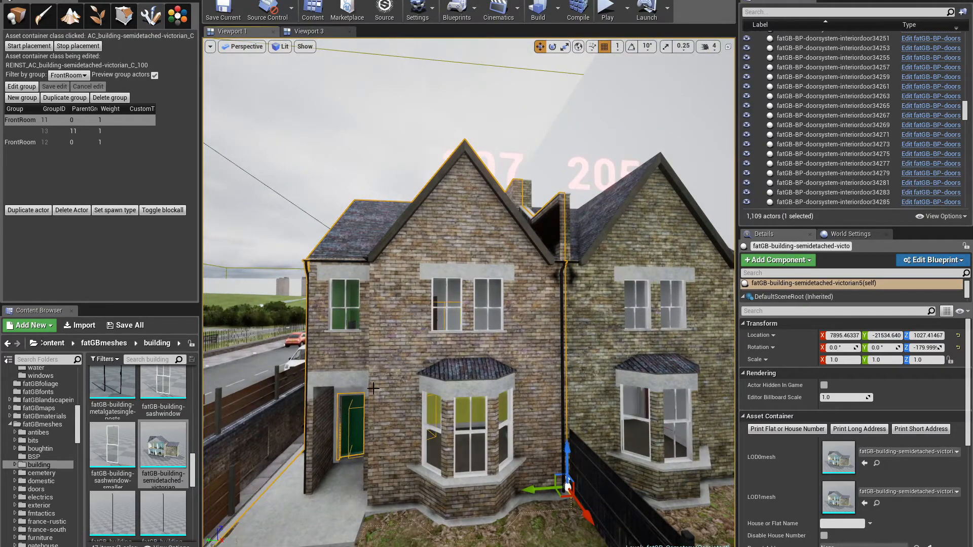
pyautogui.moveTo(528, 362); pyautogui.dragTo(577, 339, button='middle')
pyautogui.click(575, 338)
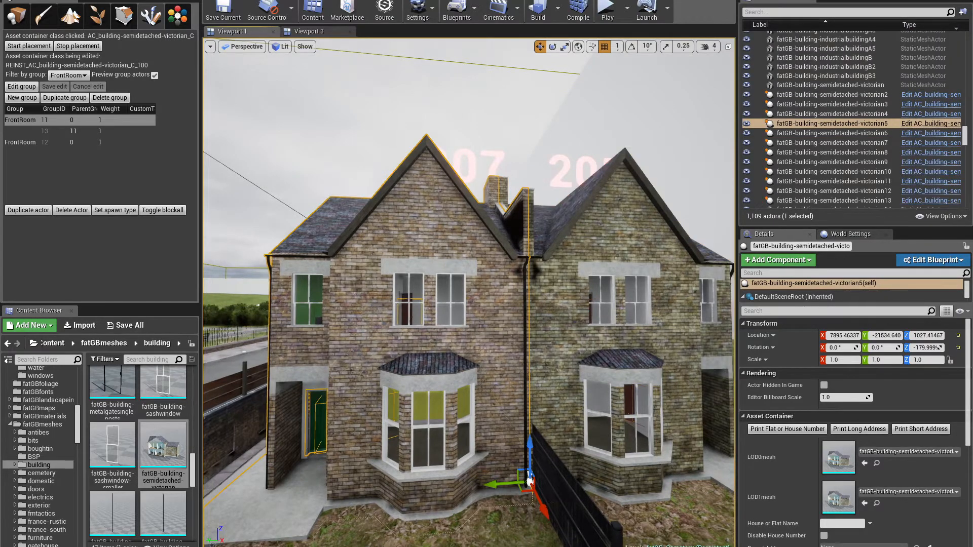
pyautogui.press('f')
pyautogui.moveTo(532, 264); pyautogui.dragTo(531, 264, button='right')
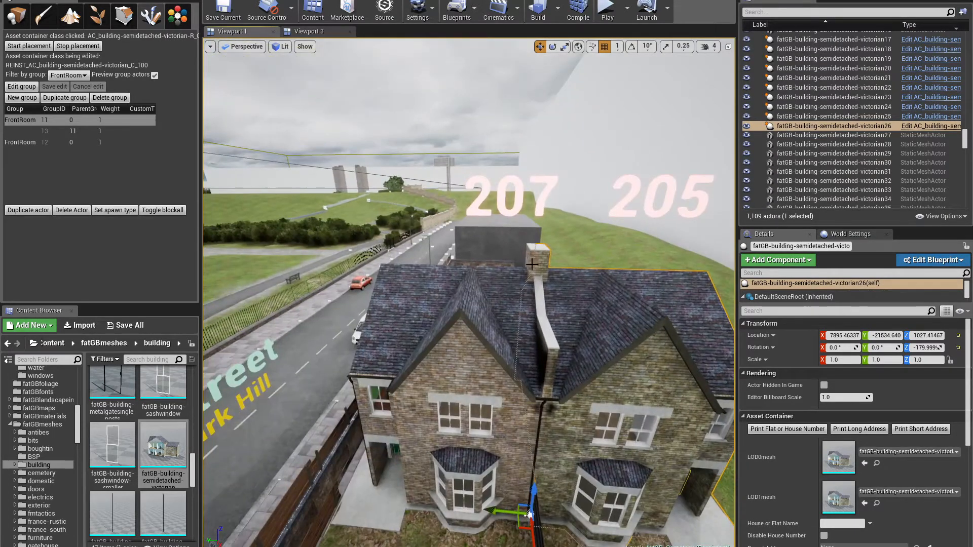
# Examine the row of odd-numbered Victorian houses and their floating house numbers along the other street.
pyautogui.moveTo(535, 316); pyautogui.dragTo(339, 284, button='right')
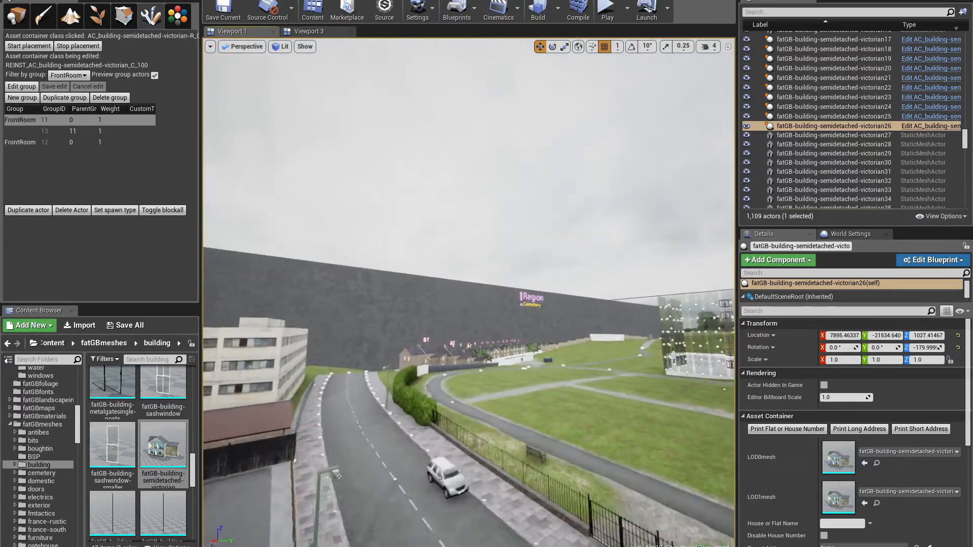
pyautogui.press('w')
pyautogui.moveTo(469, 293); pyautogui.dragTo(408, 307, button='right')
pyautogui.press('w')
pyautogui.press('s')
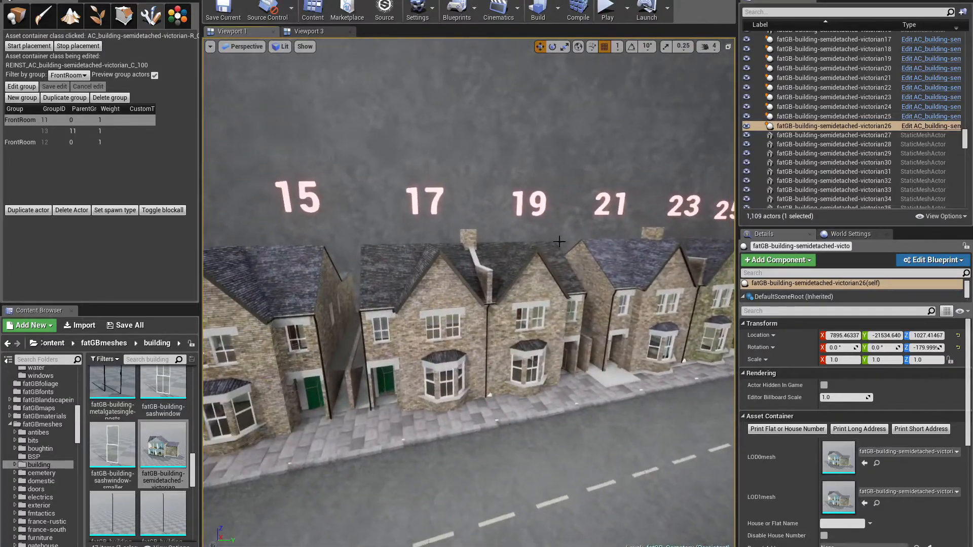
pyautogui.moveTo(489, 277); pyautogui.dragTo(459, 276, button='right')
pyautogui.press('s')
pyautogui.press('w')
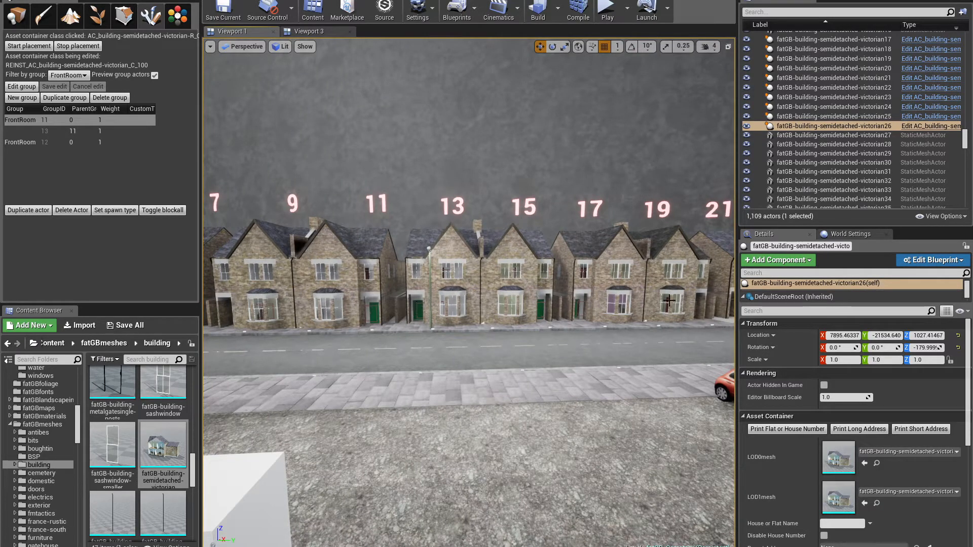
# Return to the houses marked 207 and 205 and view them beside the Park Hill street marker.
pyautogui.press('w')
pyautogui.moveTo(458, 277); pyautogui.dragTo(672, 304, button='right')
pyautogui.press('w')
pyautogui.press('s')
pyautogui.press('w')
pyautogui.press('w')
pyautogui.press('s')
pyautogui.press('e')
pyautogui.press('w')
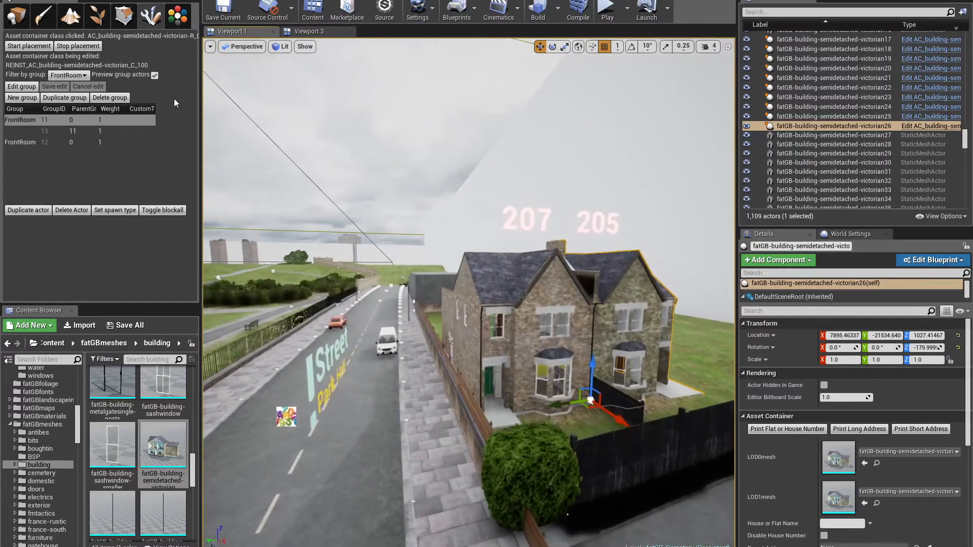
# Select the REGION-cemetery marker and show its attached streets.
pyautogui.press('s')
pyautogui.moveTo(360, 327); pyautogui.dragTo(333, 285, button='right')
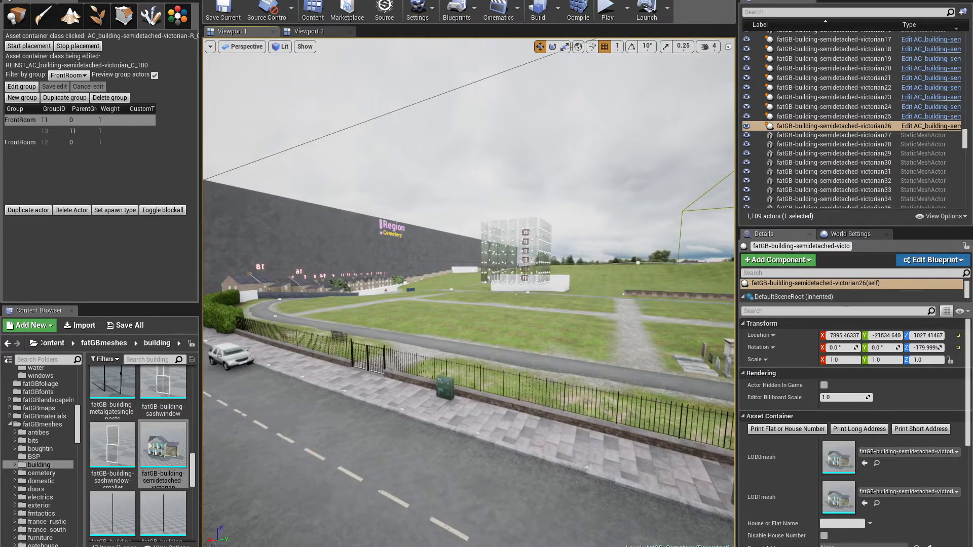
pyautogui.click(428, 240)
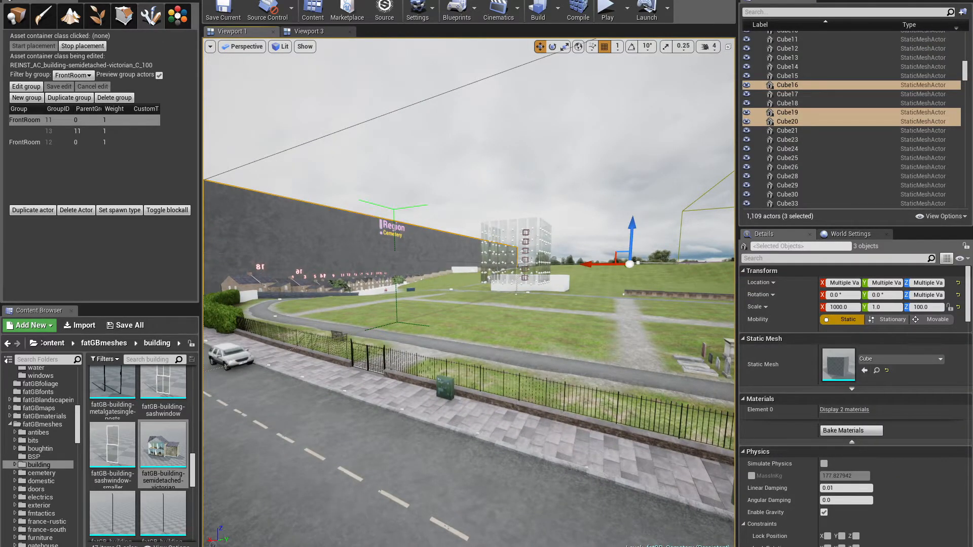
pyautogui.click(391, 227)
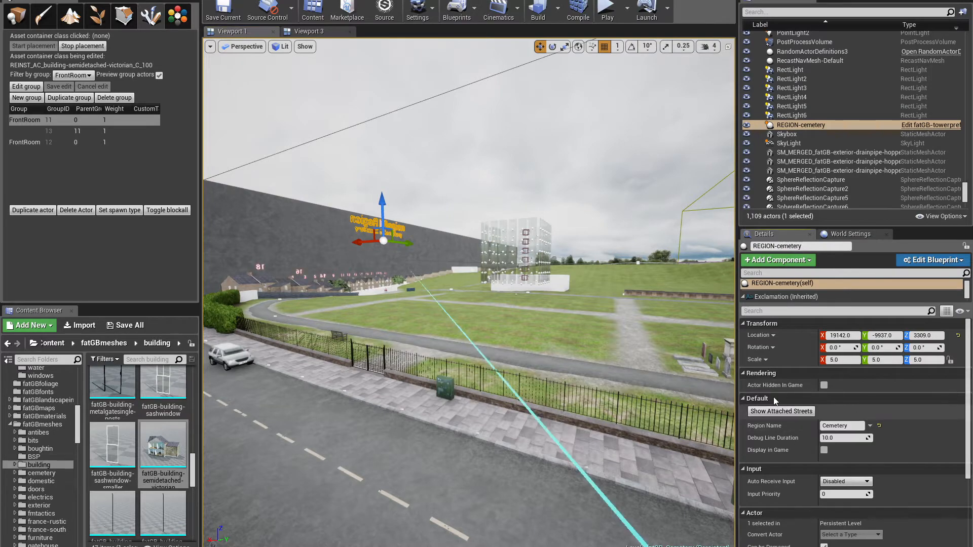
# Go to Cemetery Road, select the house marked 7, and inspect the STREET-CemeteryRoad marker's street settings.
pyautogui.click(480, 308)
pyautogui.moveTo(480, 308); pyautogui.dragTo(476, 311, button='right')
pyautogui.moveTo(469, 292); pyautogui.dragTo(381, 373, button='right')
pyautogui.press('w')
pyautogui.click(381, 373)
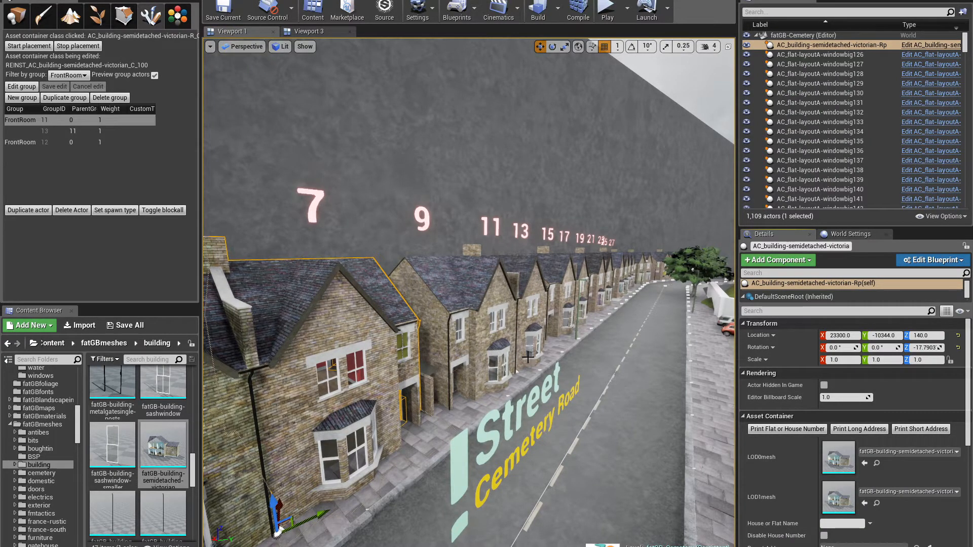
pyautogui.moveTo(529, 357); pyautogui.dragTo(539, 356, button='right')
pyautogui.click(509, 447)
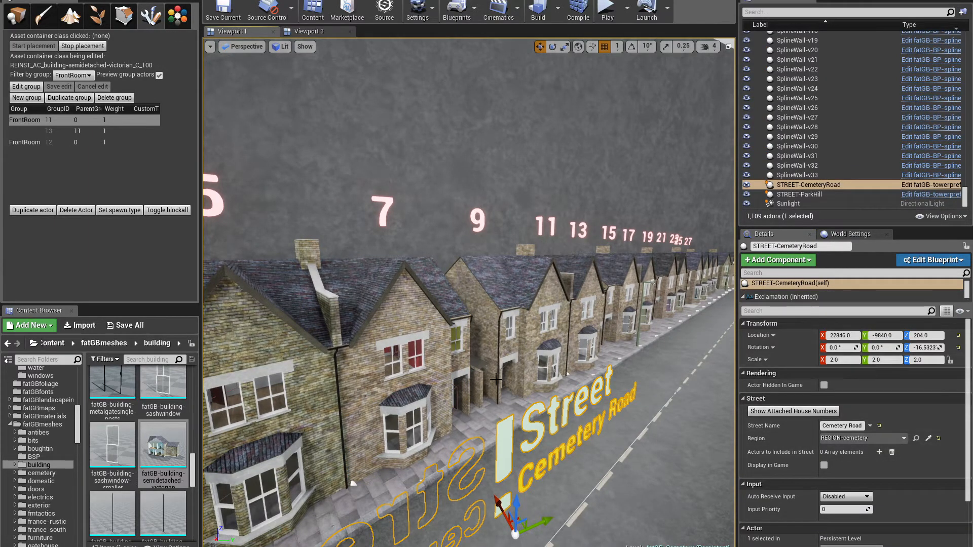
# Print the long address of the house marked 9, inspect the neighbouring house named Dungaming, and return to the house marked 207.
pyautogui.click(425, 318)
pyautogui.moveTo(507, 319); pyautogui.dragTo(514, 319, button='right')
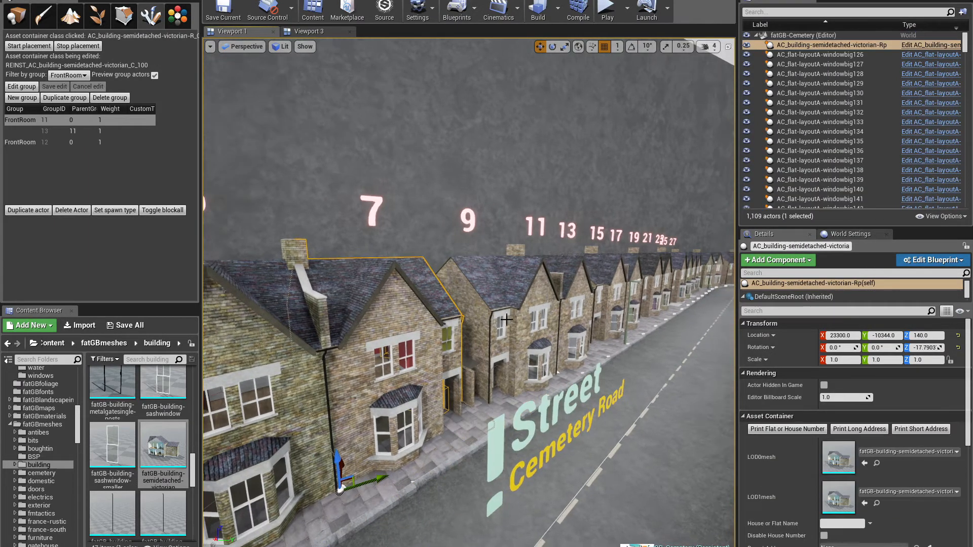
pyautogui.click(560, 324)
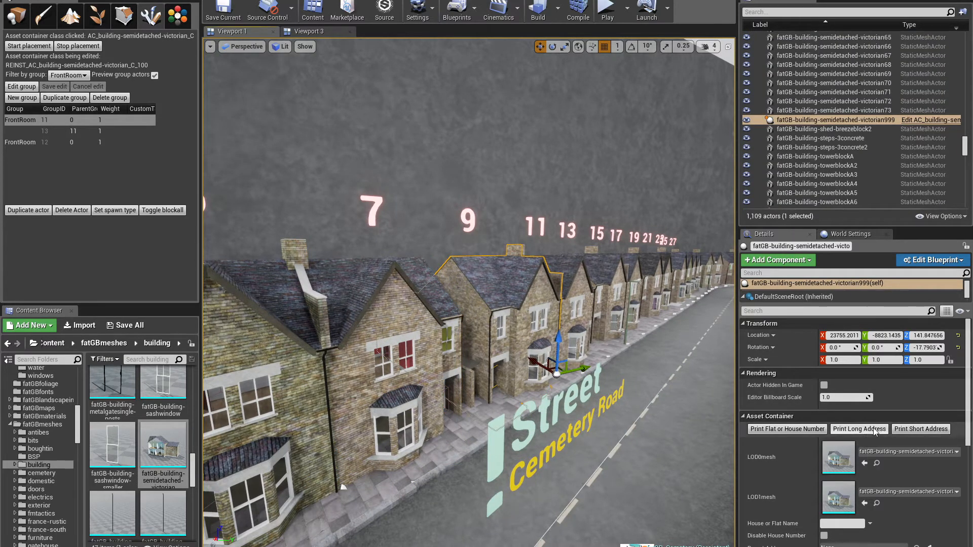
pyautogui.click(275, 341)
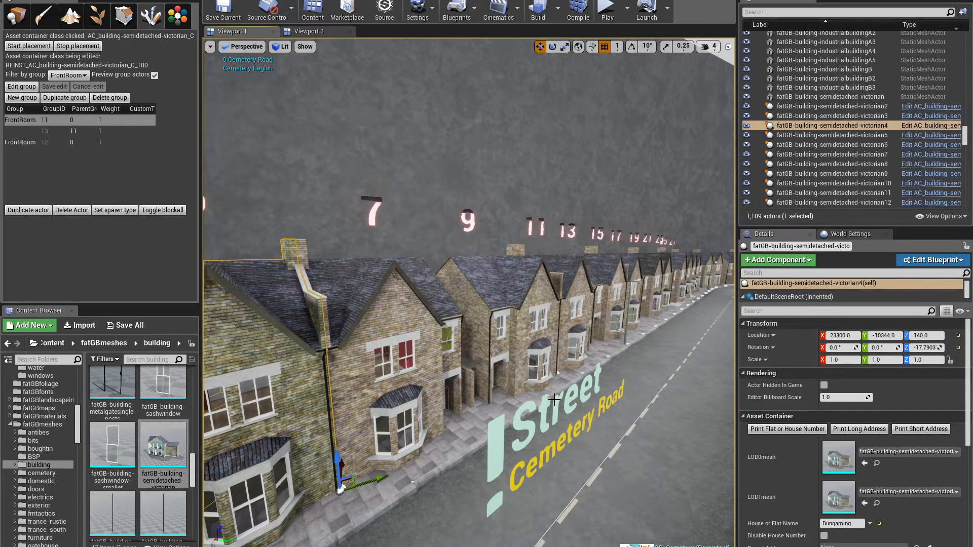
pyautogui.moveTo(549, 346); pyautogui.dragTo(483, 356, button='right')
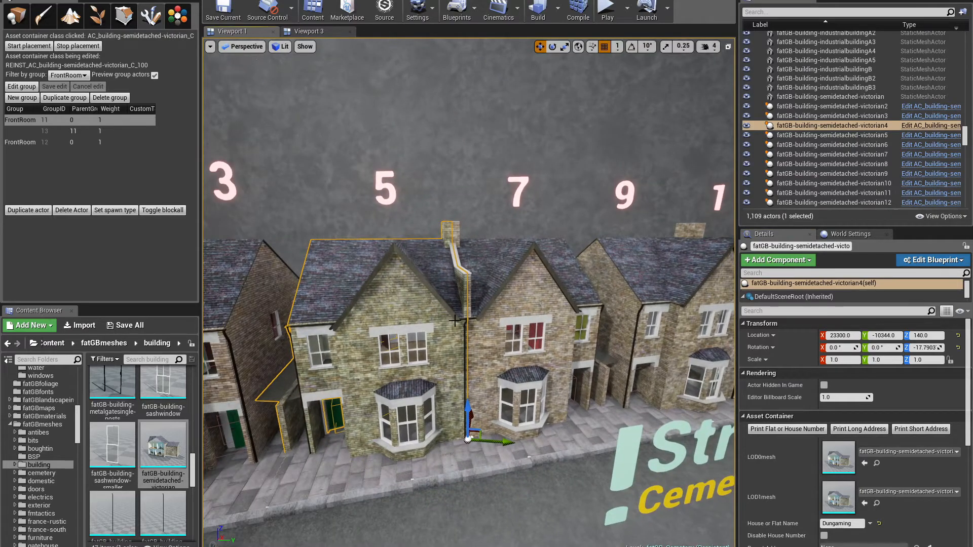
pyautogui.moveTo(455, 320); pyautogui.dragTo(583, 292, button='right')
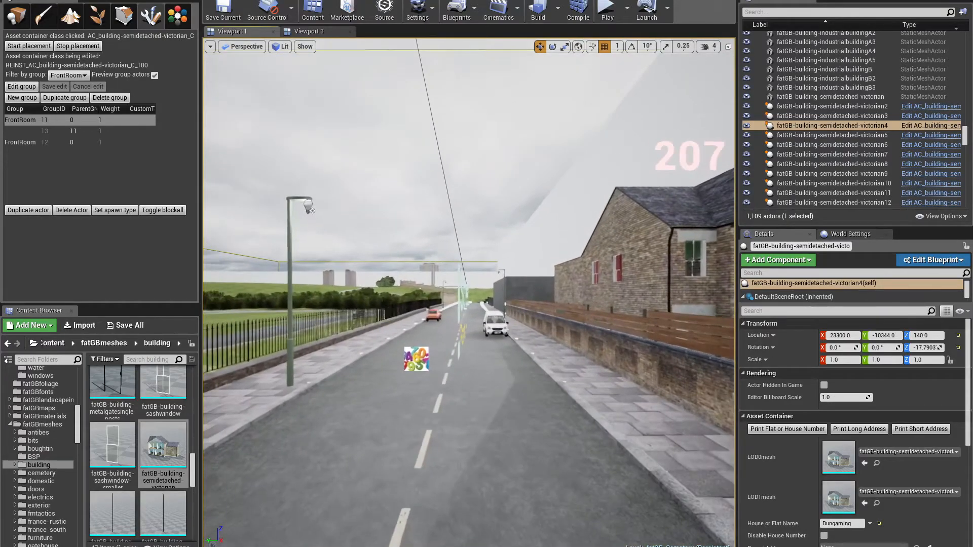
# Go to the tower block in the cemetery region and select its tower generator.
pyautogui.moveTo(583, 292); pyautogui.dragTo(211, 332, button='right')
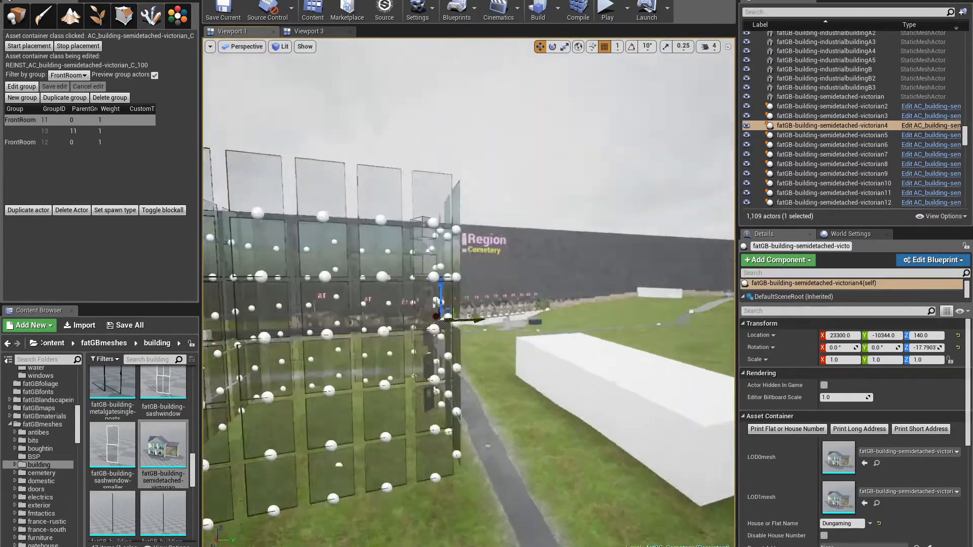
pyautogui.moveTo(477, 386); pyautogui.dragTo(380, 368, button='right')
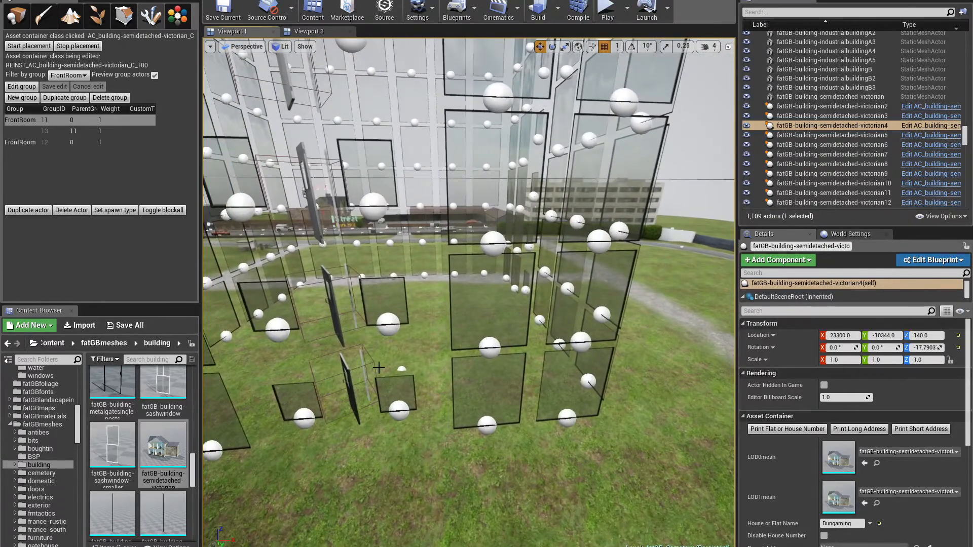
pyautogui.click(409, 370)
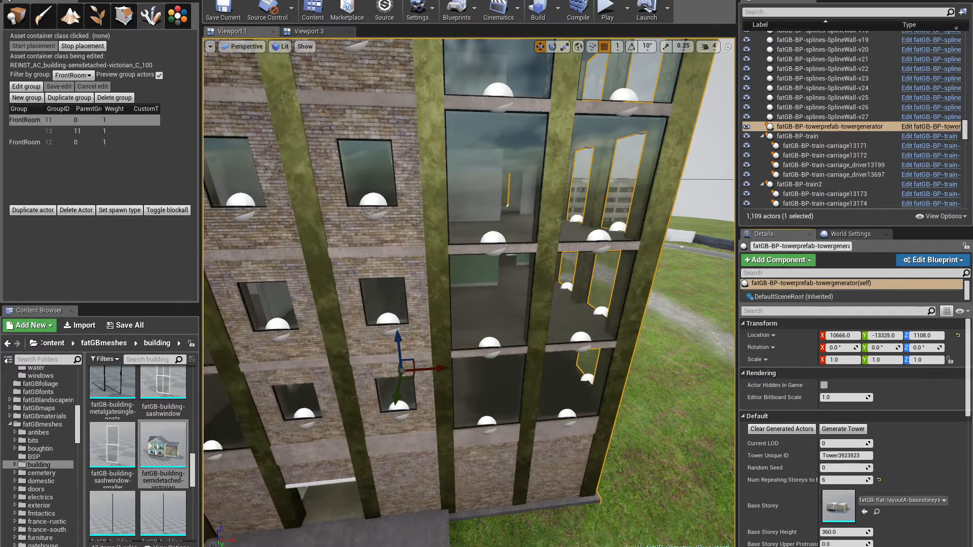
# Inspect the tower's windows and interiors at close range, and set the tower generator's Current LOD to 1.
pyautogui.moveTo(462, 460); pyautogui.dragTo(284, 416, button='right')
pyautogui.moveTo(654, 474); pyautogui.dragTo(628, 474, button='right')
pyautogui.moveTo(469, 414); pyautogui.dragTo(424, 434, button='right')
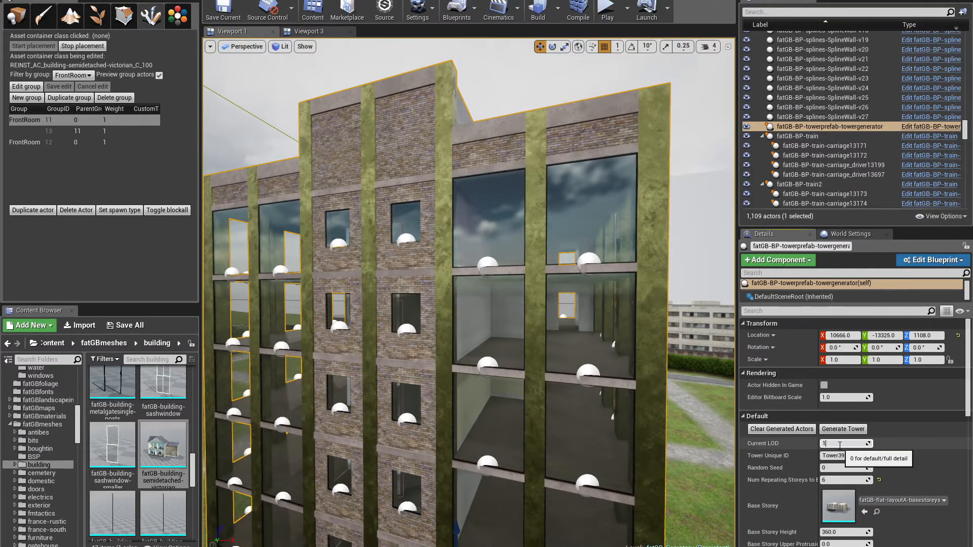
pyautogui.press('Return')
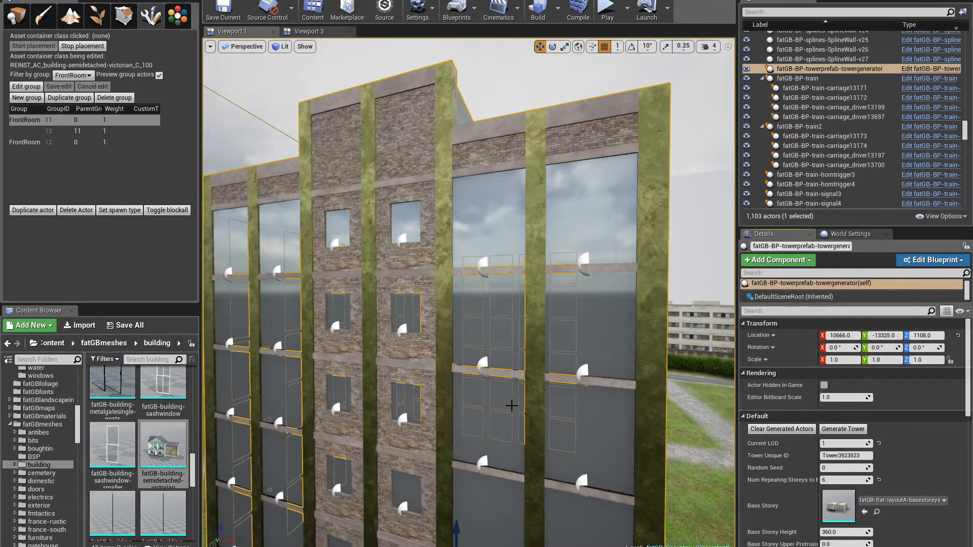
# View the simplified tower from a distance and up close, and set its Current LOD back to 0.
pyautogui.moveTo(510, 404); pyautogui.dragTo(526, 405, button='right')
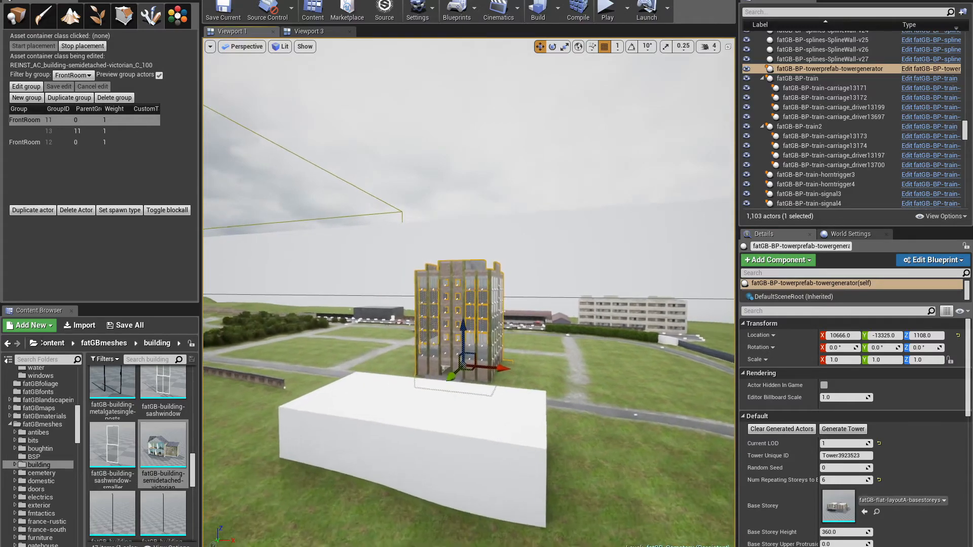
pyautogui.press('w')
pyautogui.moveTo(467, 335); pyautogui.dragTo(391, 301, button='right')
pyautogui.press('w')
pyautogui.press('s')
pyautogui.moveTo(639, 375)
pyautogui.mouseDown(button='right')
pyautogui.moveTo(660, 377)
pyautogui.moveTo(639, 380)
pyautogui.mouseUp(button='right')
pyautogui.press('f')
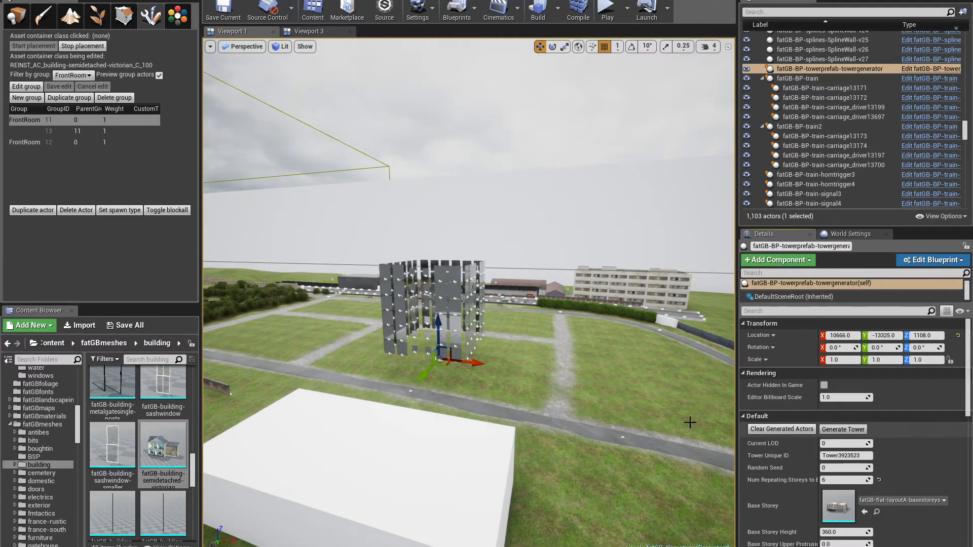
# Return along the road towards the houses marked 207 and 205.
pyautogui.moveTo(552, 469); pyautogui.dragTo(530, 457)
pyautogui.press('w')
pyautogui.moveTo(530, 456); pyautogui.dragTo(531, 506, button='right')
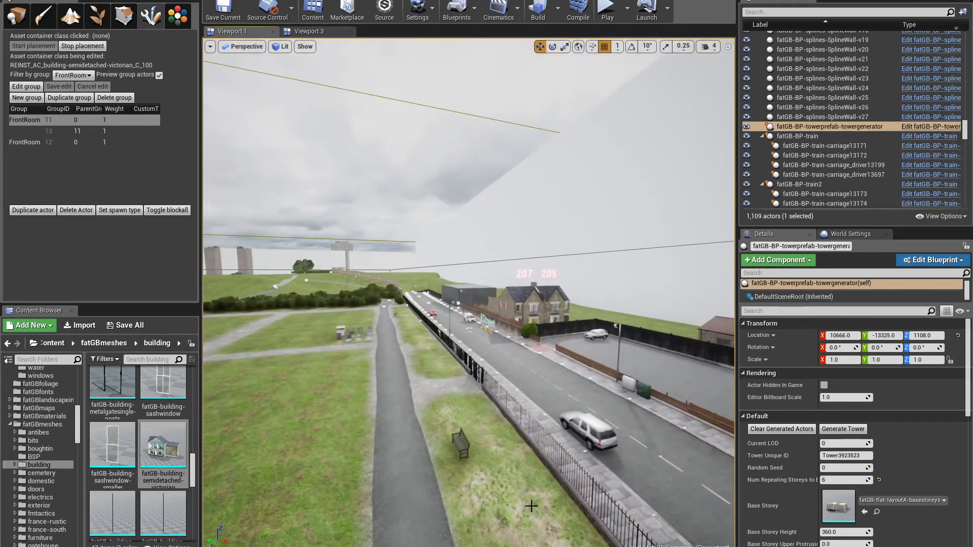